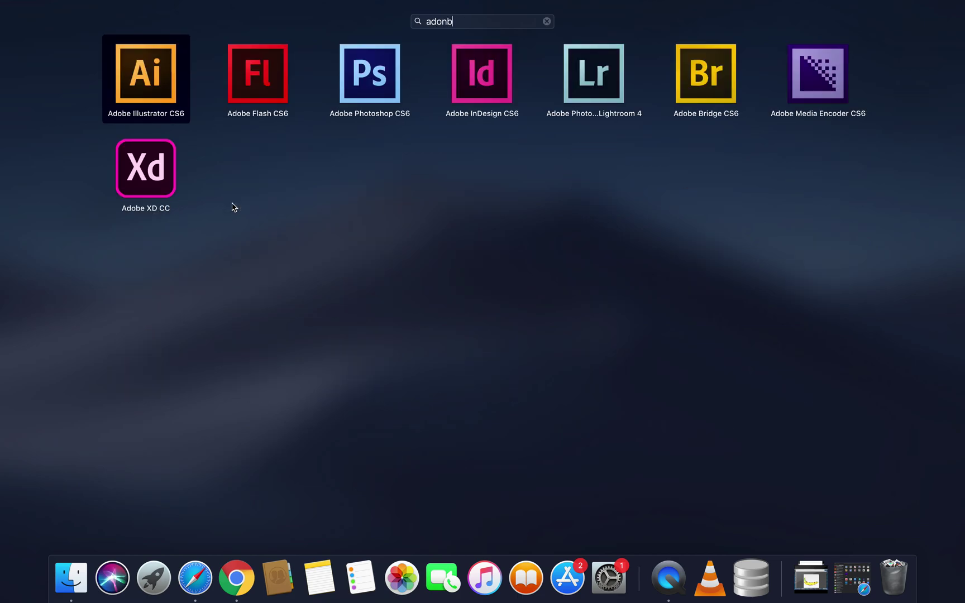
# - Launch Adobe Illustrator CS6 from Launchpad, then switch to the Schoology reference logo page
pyautogui.press('BackSpace')
pyautogui.press('BackSpace')
pyautogui.press('BackSpace')
pyautogui.press('BackSpace')
pyautogui.click(161, 81)
pyautogui.moveTo(160, 81); pyautogui.dragTo(1, 106)
pyautogui.hotkey('ctrl', 'Left')
pyautogui.hotkey('ctrl', 'Right')
pyautogui.hotkey('ctrl', 'Right')
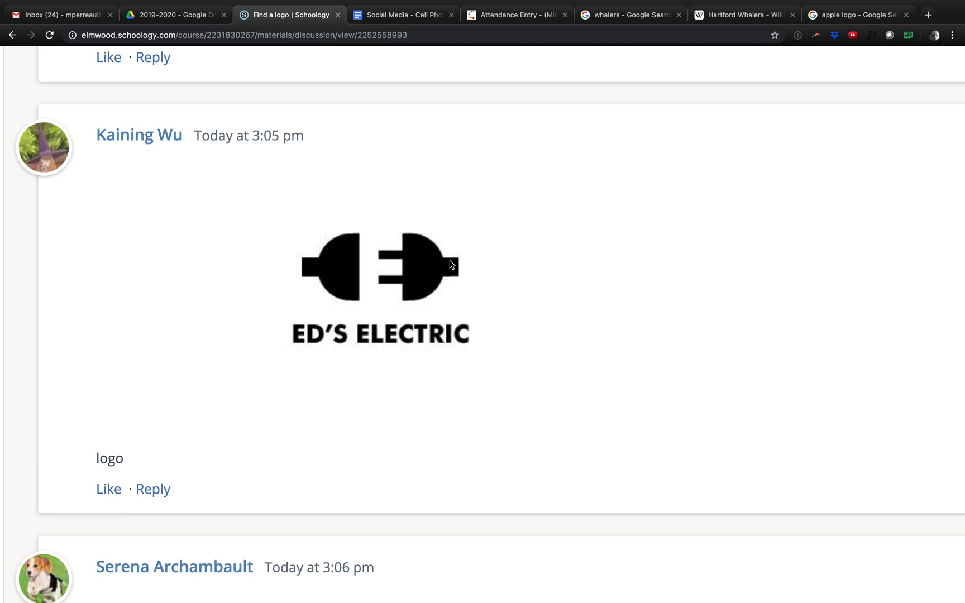
pyautogui.hotkey('ctrl', 'Left')
pyautogui.hotkey('ctrl', 'Right')
pyautogui.hotkey('ctrl', 'Left')
# - Bring Illustrator forward and create a new 4 in by 4 in document, Untitled-1
pyautogui.moveTo(570, 580)
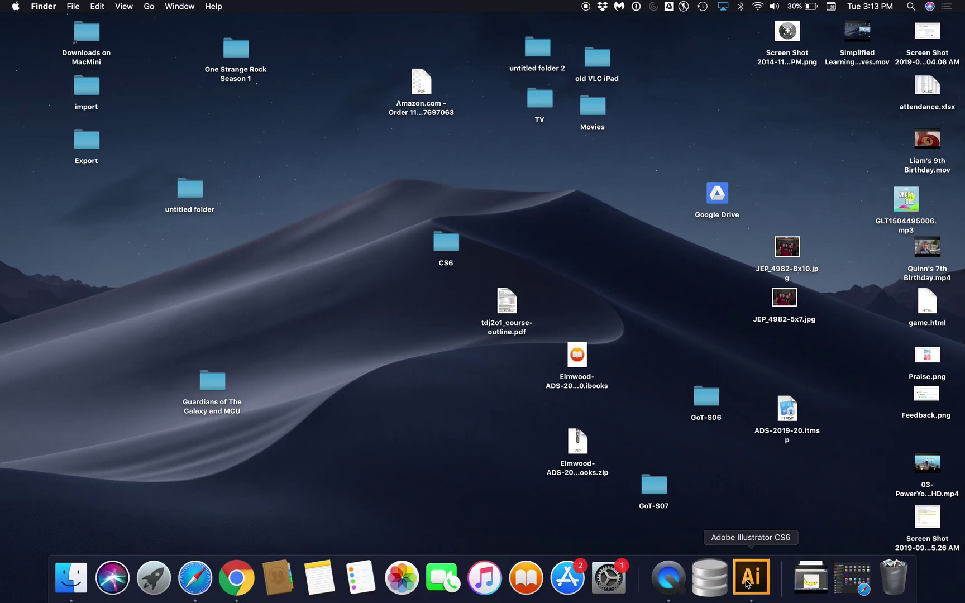
pyautogui.click(749, 584)
pyautogui.click(88, 6)
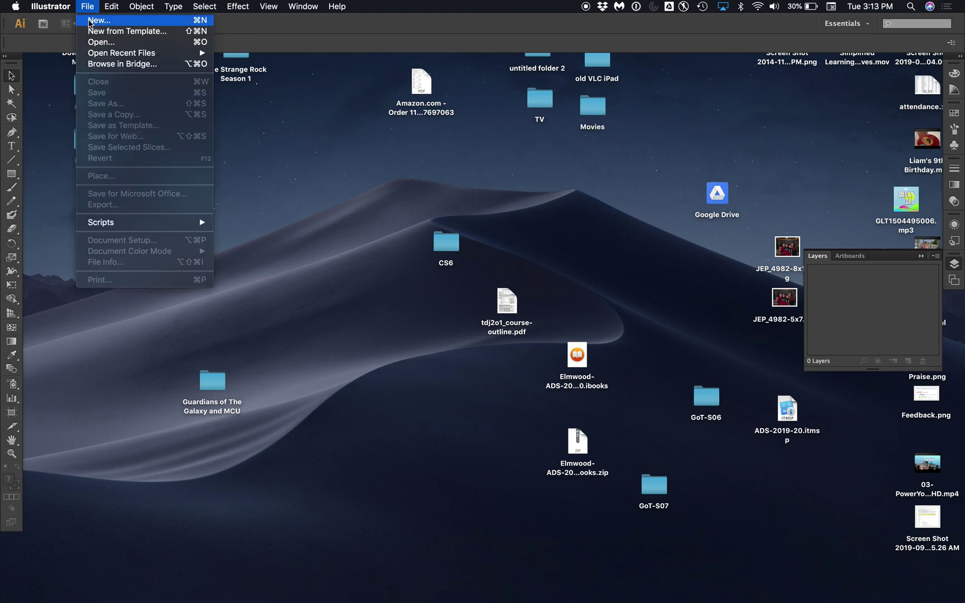
pyautogui.click(95, 21)
pyautogui.click(282, 138)
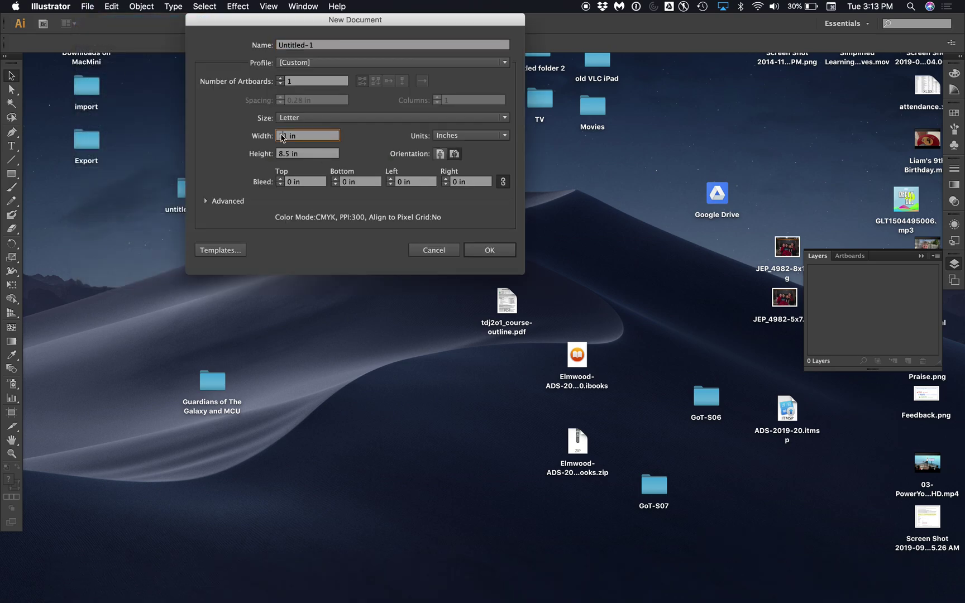
pyautogui.write('4')
pyautogui.click(283, 154)
pyautogui.write('4')
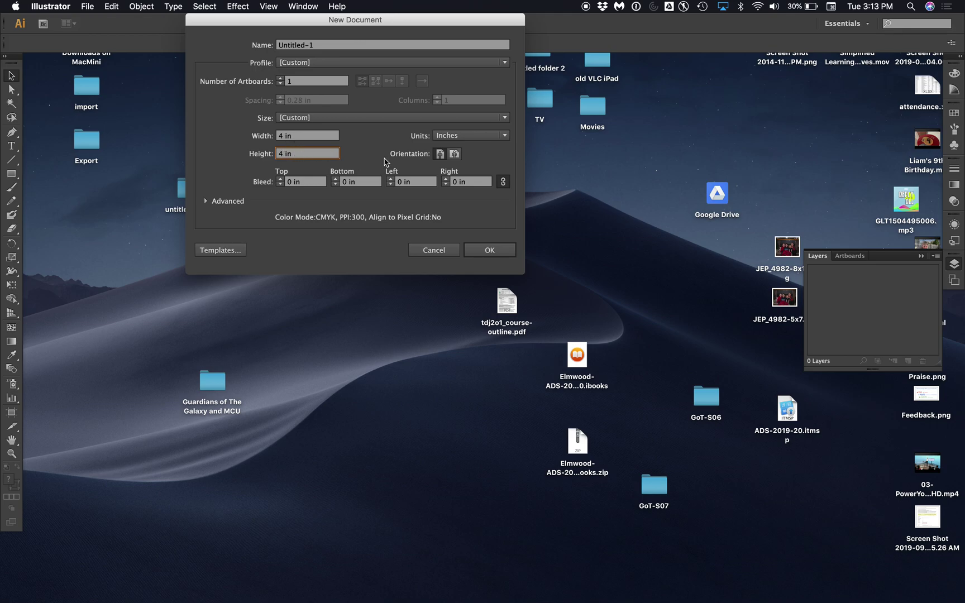
pyautogui.click(494, 252)
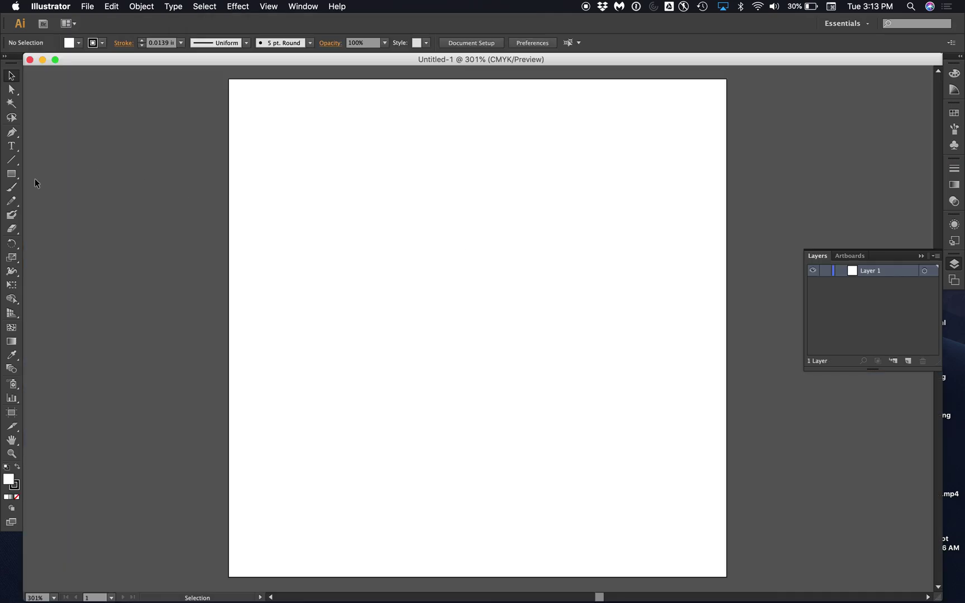
# - Choose the Rectangle Tool and set the fill to black with no stroke
pyautogui.hotkey('ctrl', 'Right')
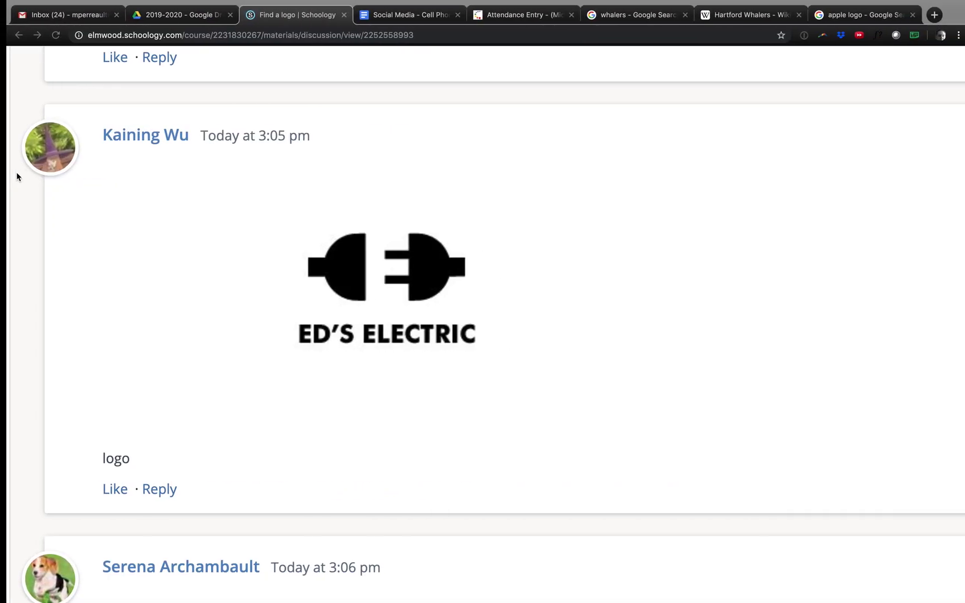
pyautogui.hotkey('ctrl', 'Left')
pyautogui.click(17, 173)
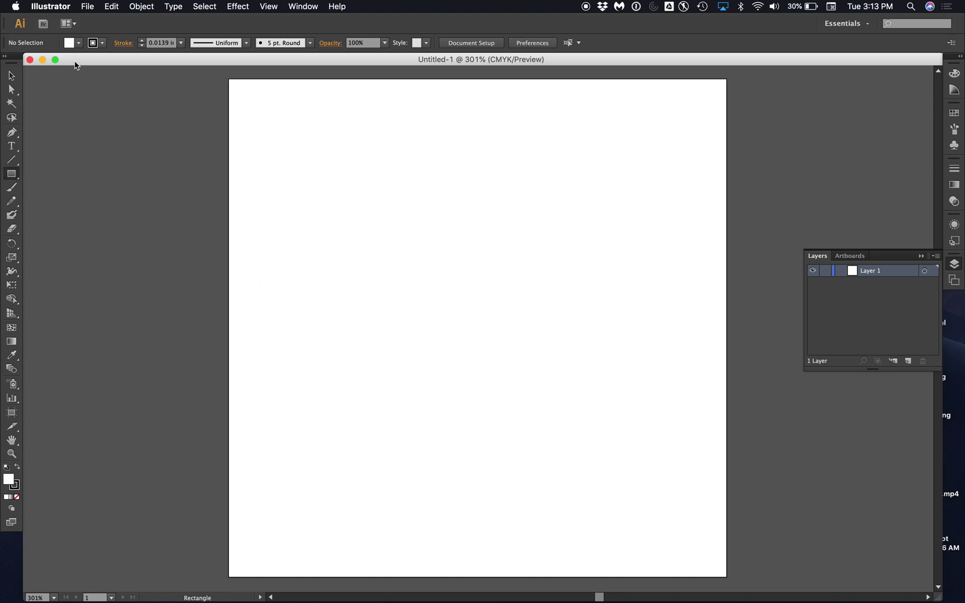
pyautogui.click(79, 42)
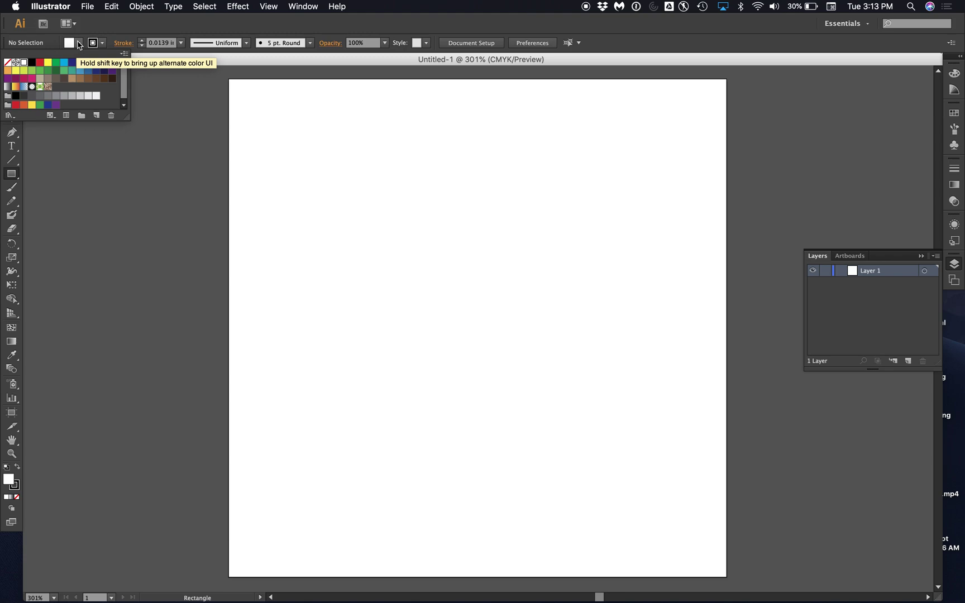
pyautogui.click(79, 43)
pyautogui.click(78, 43)
pyautogui.click(32, 62)
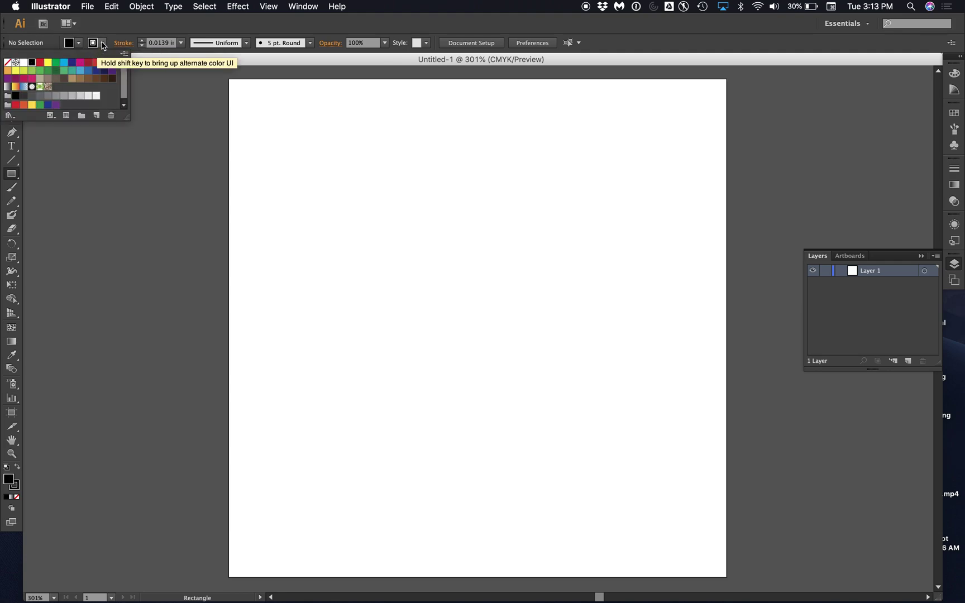
pyautogui.click(103, 44)
pyautogui.click(104, 43)
pyautogui.click(7, 62)
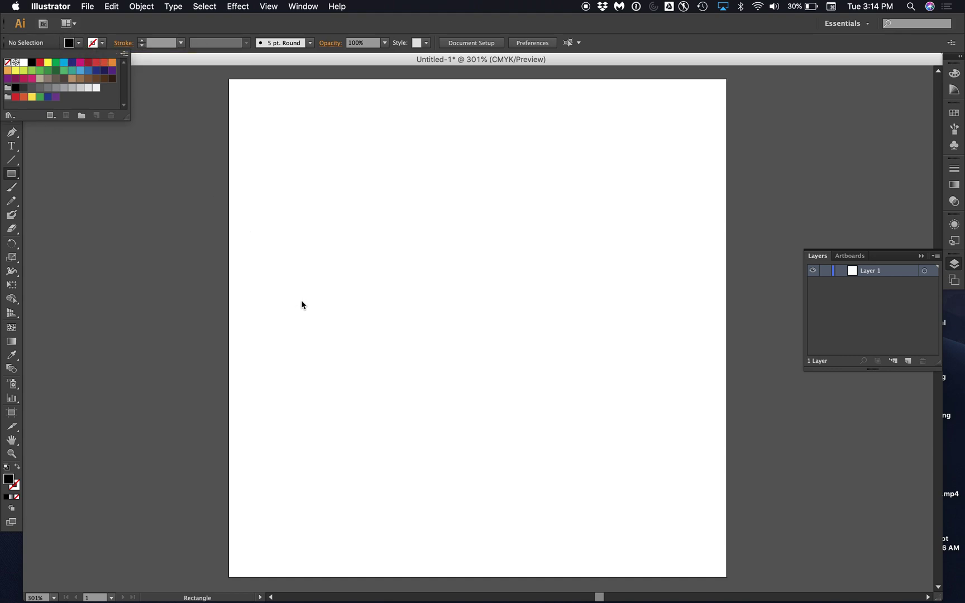
# - Draw a long black bar across the artboard's middle and make it thinner
pyautogui.click(304, 301)
pyautogui.moveTo(327, 278)
pyautogui.mouseDown()
pyautogui.moveTo(609, 331)
pyautogui.moveTo(597, 321)
pyautogui.mouseUp()
pyautogui.hotkey('ctrl', 'Right')
pyautogui.hotkey('ctrl', 'Left')
pyautogui.click(11, 75)
pyautogui.moveTo(460, 322); pyautogui.dragTo(459, 313)
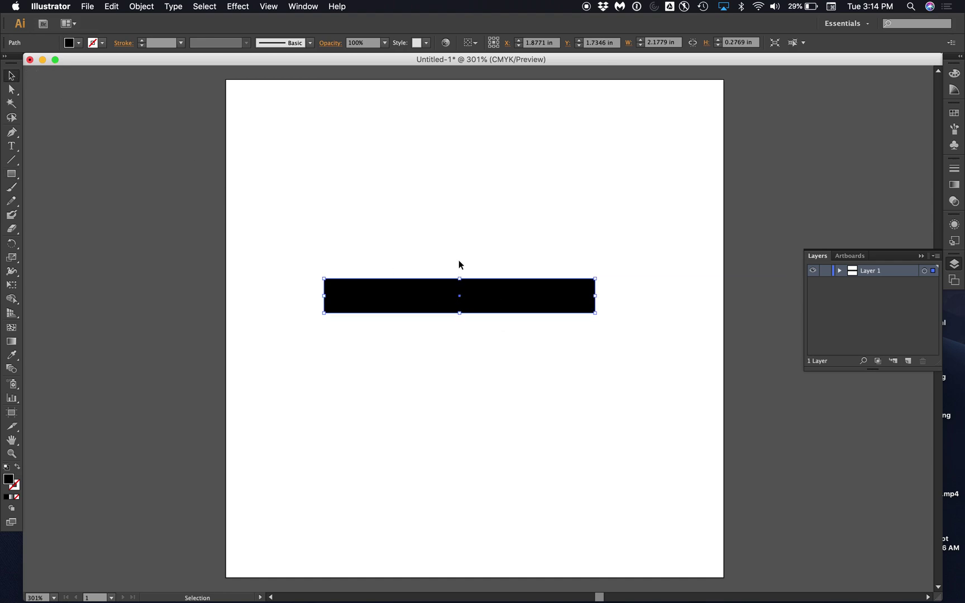
# - Draw a 0.8721 in black circle over the bar's left end with the Ellipse Tool
pyautogui.click(13, 173)
pyautogui.moveTo(13, 174); pyautogui.dragTo(44, 202)
pyautogui.moveTo(342, 244); pyautogui.dragTo(452, 347)
# - Center the circle on the bar's left part, then copy and paste a duplicate onto the right half
pyautogui.click(11, 75)
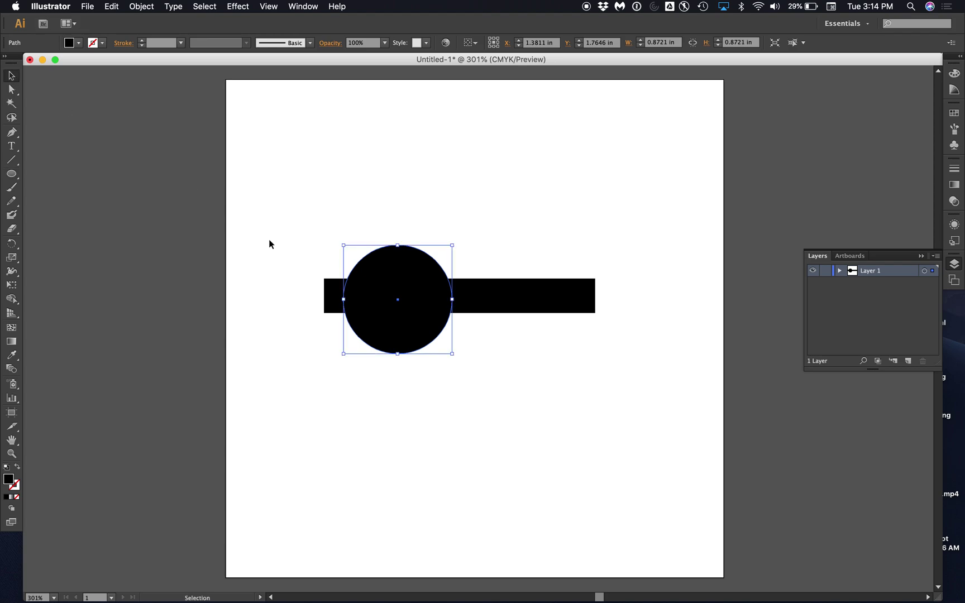
pyautogui.moveTo(364, 313)
pyautogui.mouseDown()
pyautogui.moveTo(358, 304)
pyautogui.moveTo(364, 394)
pyautogui.moveTo(387, 420)
pyautogui.moveTo(355, 344)
pyautogui.moveTo(355, 308)
pyautogui.mouseUp()
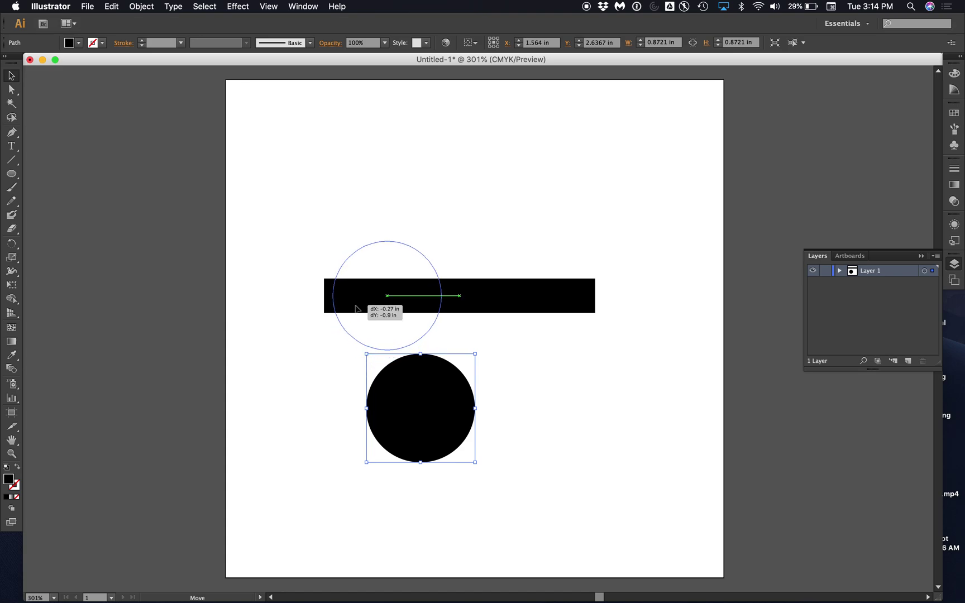
pyautogui.moveTo(355, 308); pyautogui.dragTo(369, 309)
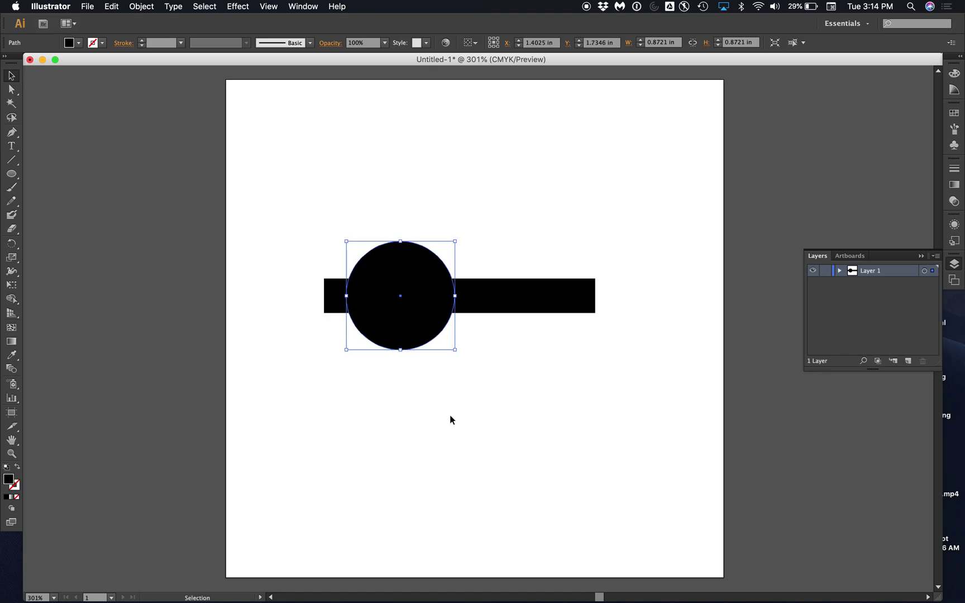
pyautogui.click(87, 7)
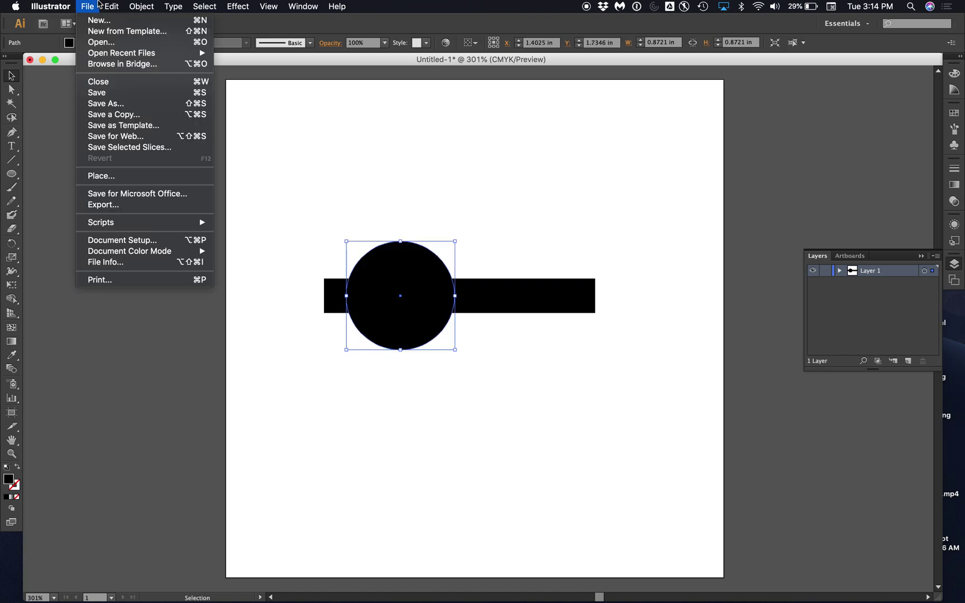
pyautogui.moveTo(112, 6)
pyautogui.click(121, 60)
pyautogui.click(111, 6)
pyautogui.click(121, 71)
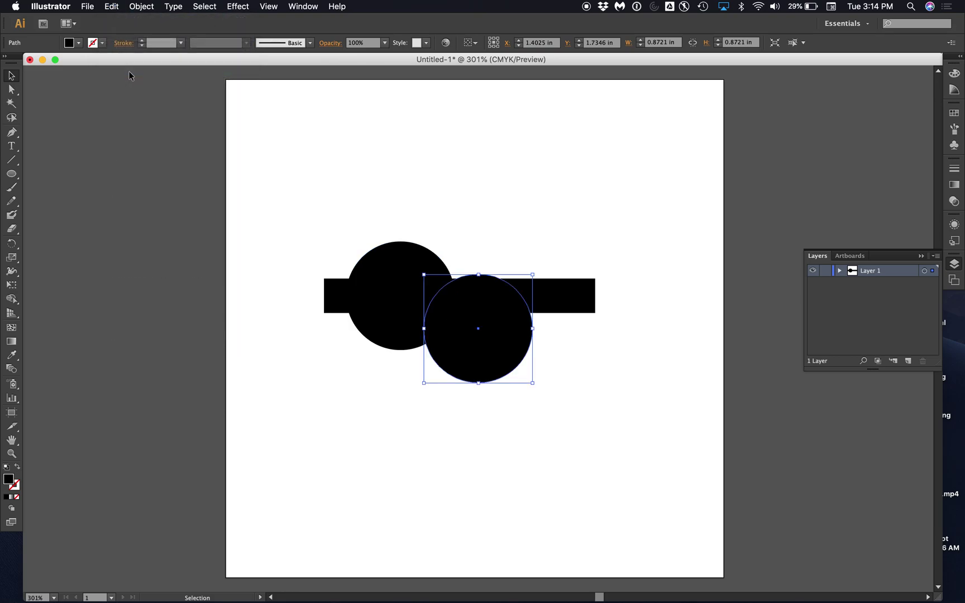
pyautogui.moveTo(506, 362); pyautogui.dragTo(540, 330)
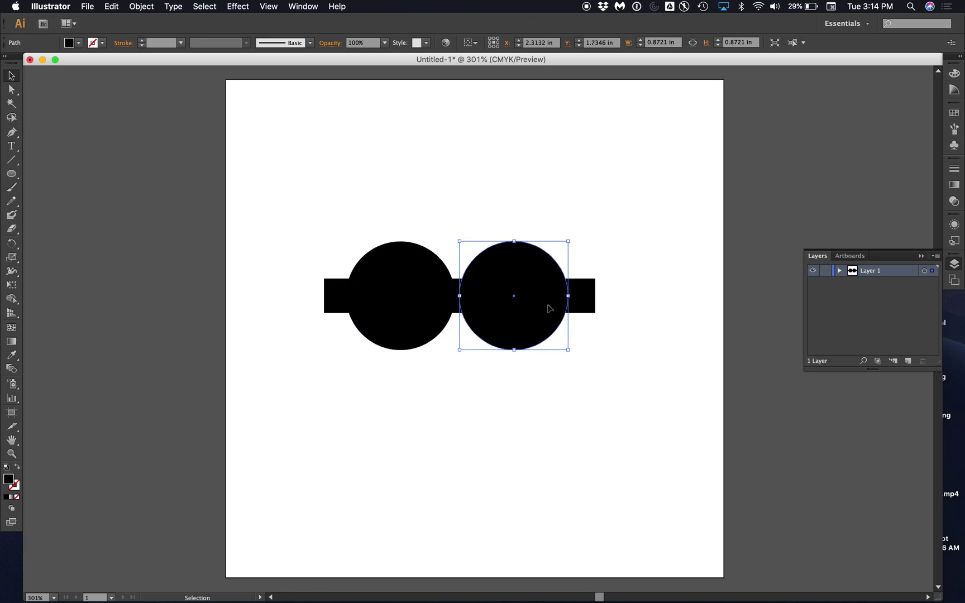
# - Select both circles together and nudge them slightly to the right
pyautogui.click(536, 430)
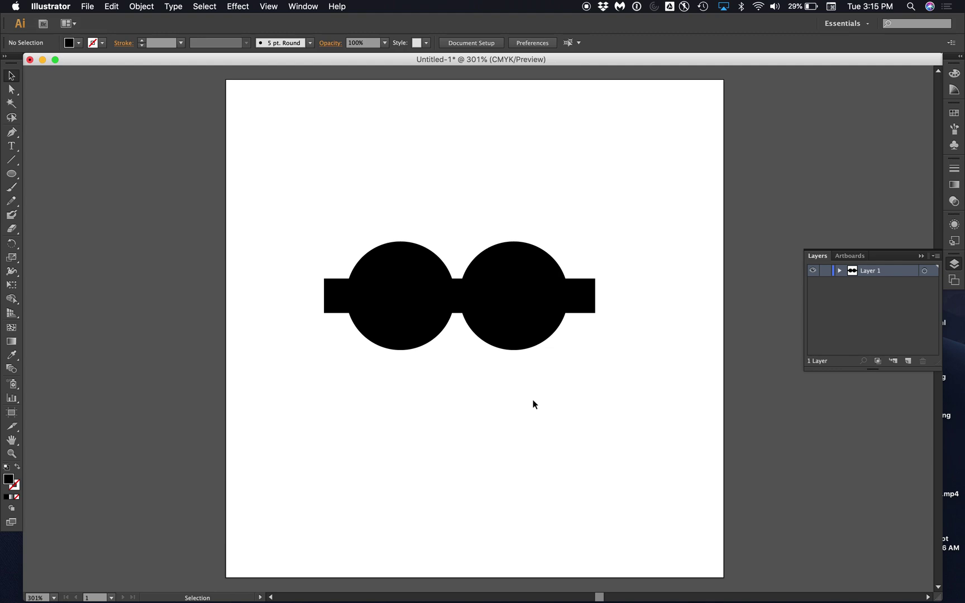
pyautogui.moveTo(540, 385); pyautogui.dragTo(391, 341)
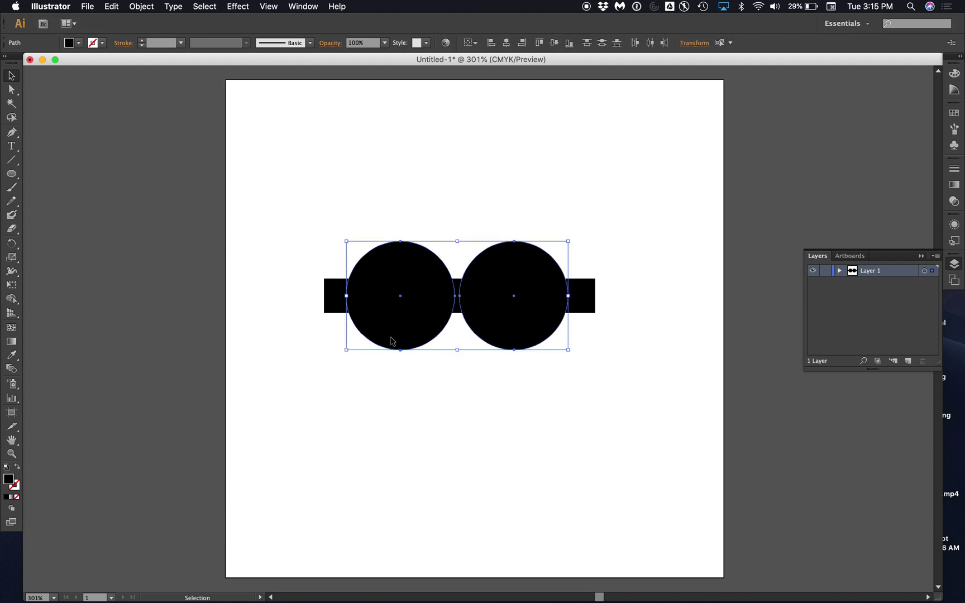
pyautogui.click(454, 418)
pyautogui.moveTo(567, 391); pyautogui.dragTo(353, 327)
pyautogui.press('Right')
pyautogui.press('Right')
pyautogui.press('Right')
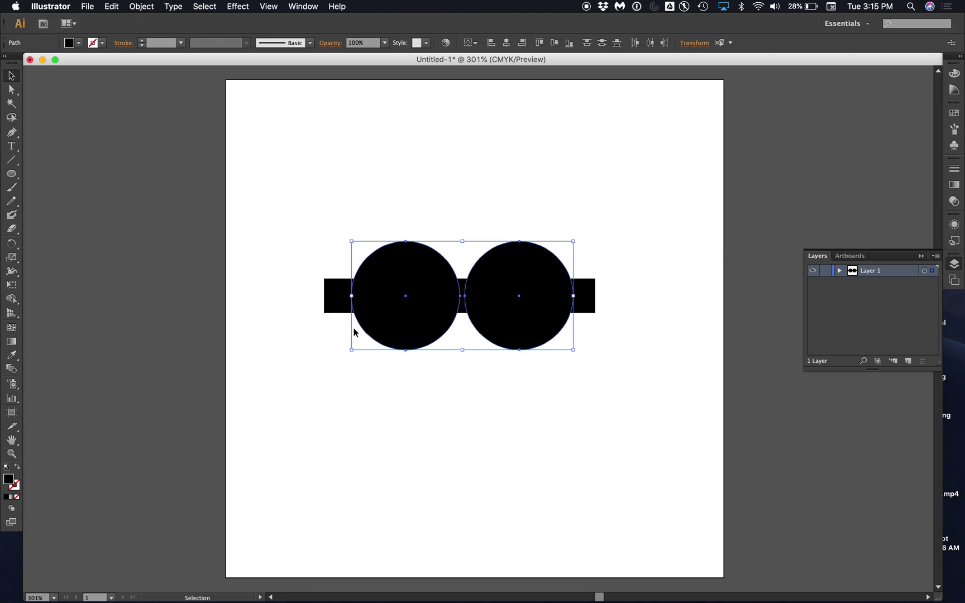
# - Draw a 0.9107 by 0.8721 in black rectangle bridging the two circles, comparing against the reference logo
pyautogui.click(431, 409)
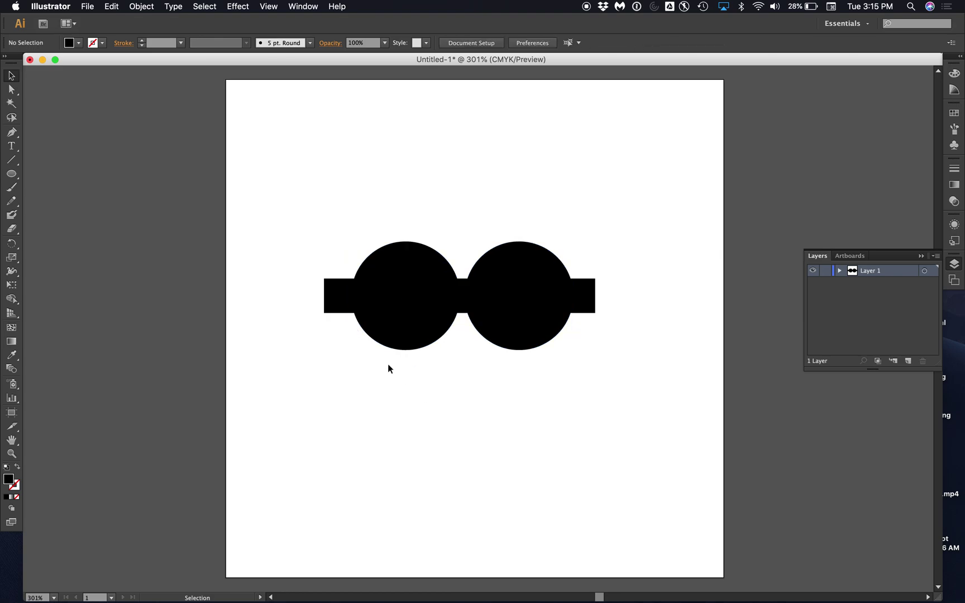
pyautogui.click(16, 177)
pyautogui.moveTo(16, 178); pyautogui.dragTo(59, 174)
pyautogui.click(34, 175)
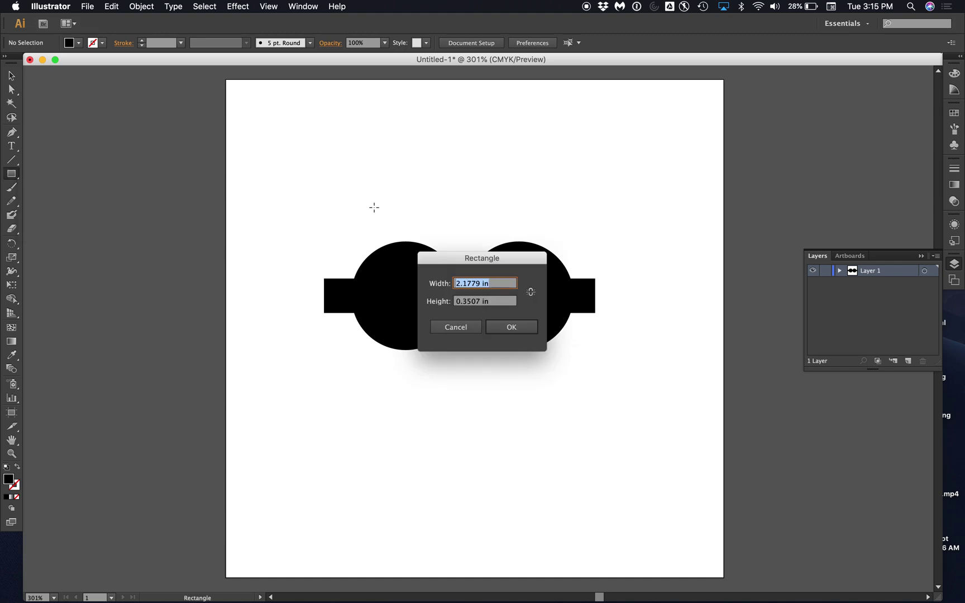
pyautogui.click(457, 327)
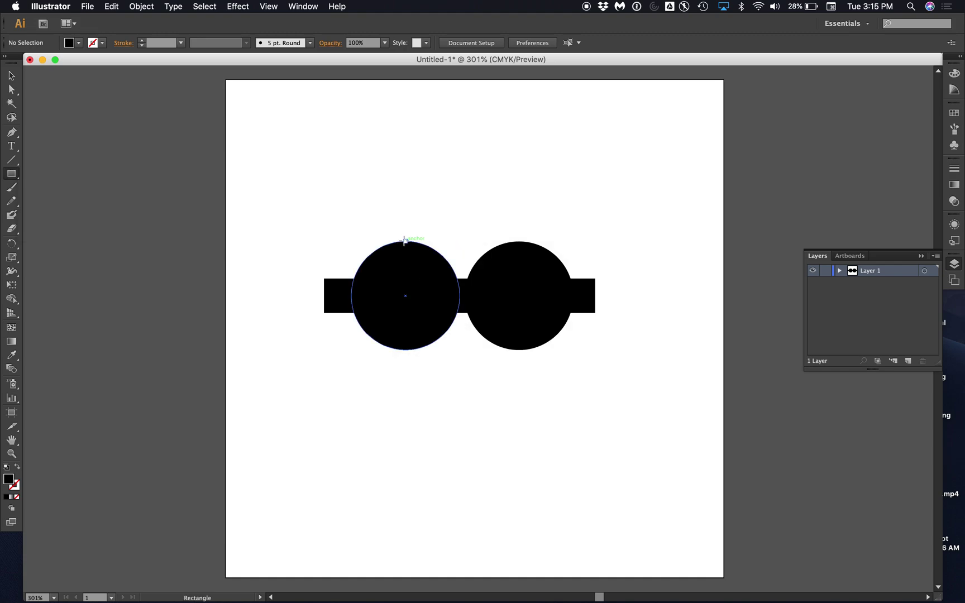
pyautogui.moveTo(405, 240)
pyautogui.mouseDown()
pyautogui.moveTo(465, 311)
pyautogui.moveTo(516, 334)
pyautogui.moveTo(519, 350)
pyautogui.mouseUp()
pyautogui.press('super+Tab')
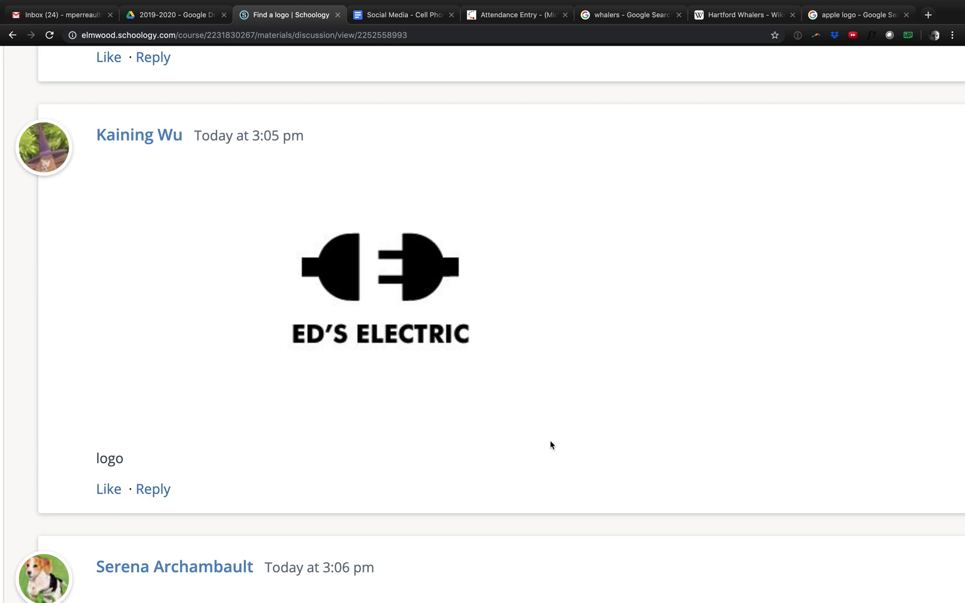
pyautogui.press('super+Tab')
pyautogui.press('super+Tab')
pyautogui.press('super+Tab')
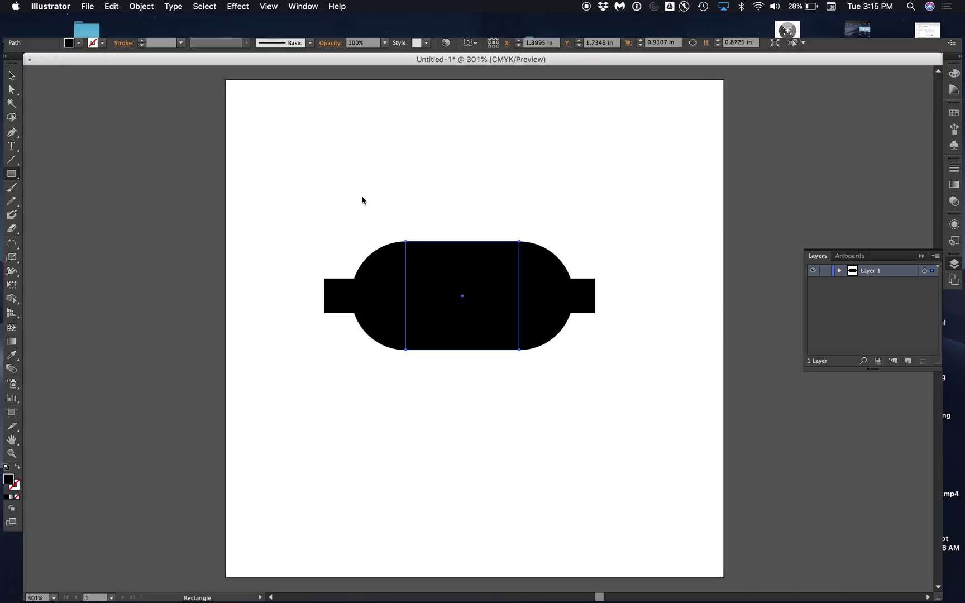
pyautogui.click(12, 74)
pyautogui.click(331, 301)
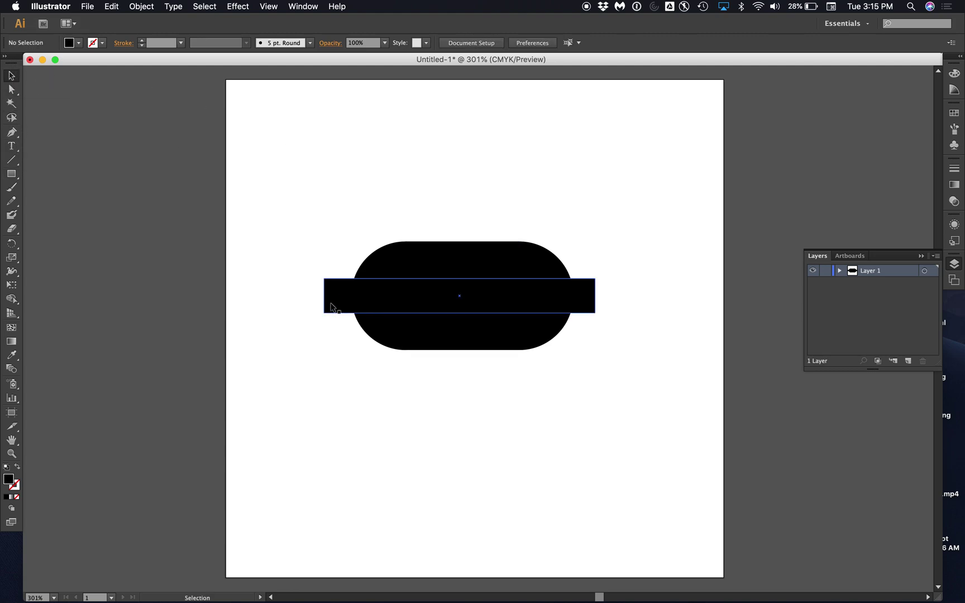
pyautogui.click(392, 265)
pyautogui.click(489, 267)
pyautogui.click(548, 280)
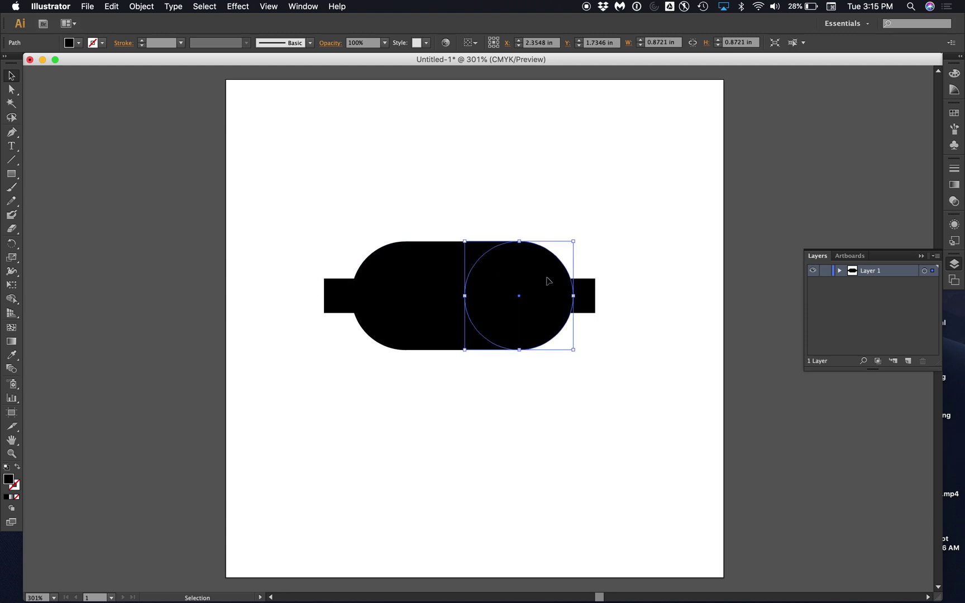
pyautogui.click(582, 289)
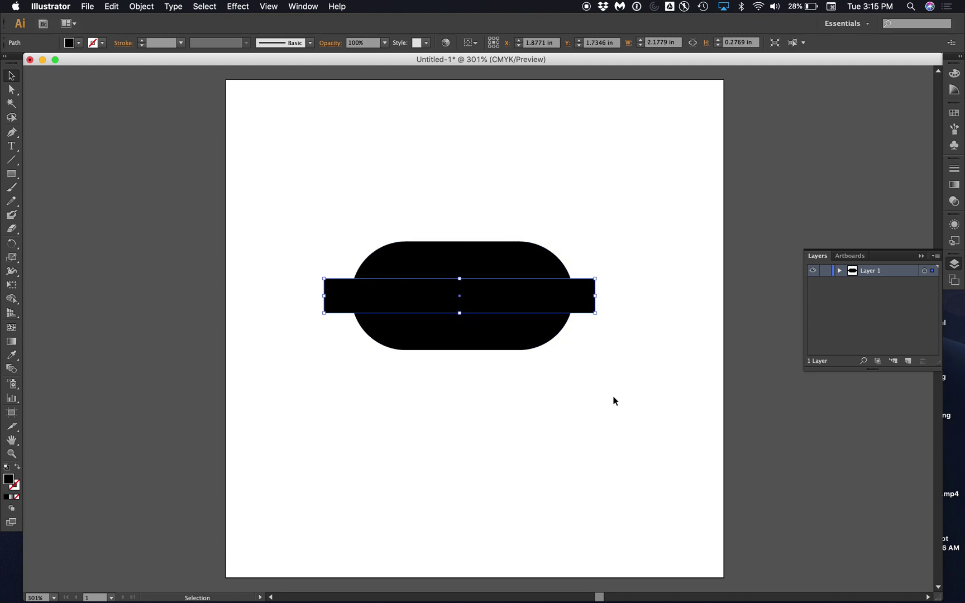
pyautogui.click(628, 365)
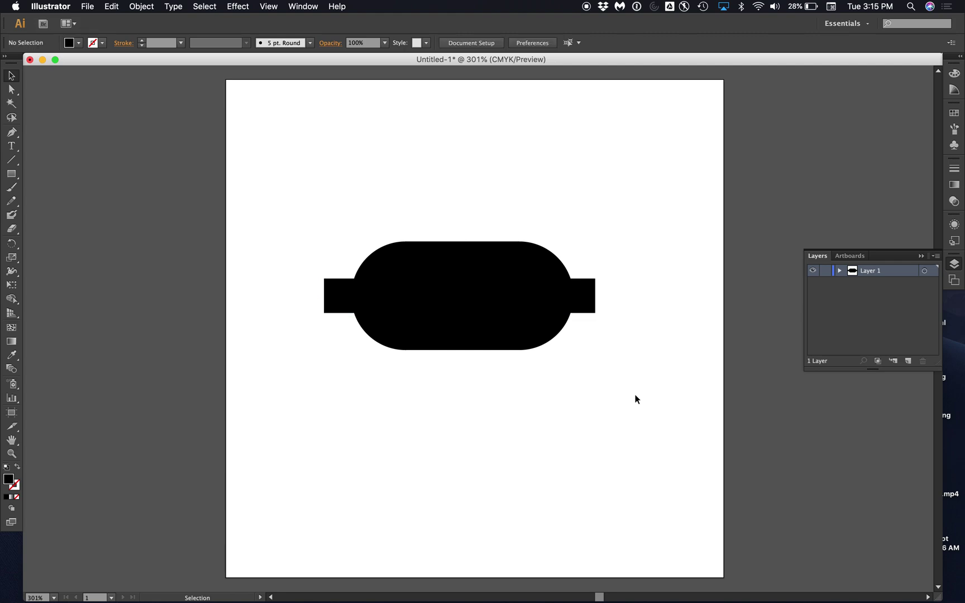
pyautogui.moveTo(598, 376); pyautogui.dragTo(527, 385)
pyautogui.click(330, 310)
pyautogui.moveTo(329, 306); pyautogui.dragTo(283, 249)
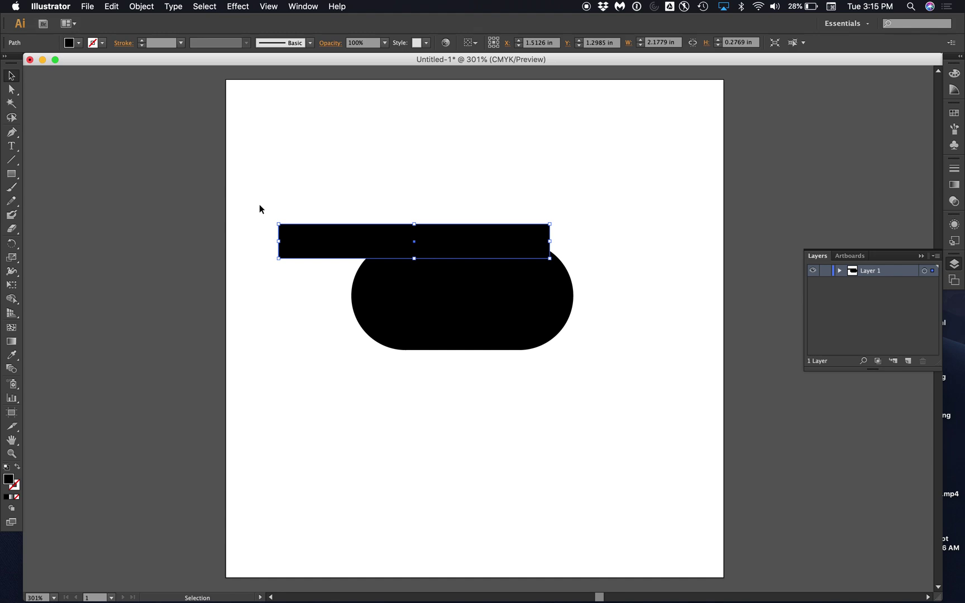
pyautogui.press('super+z')
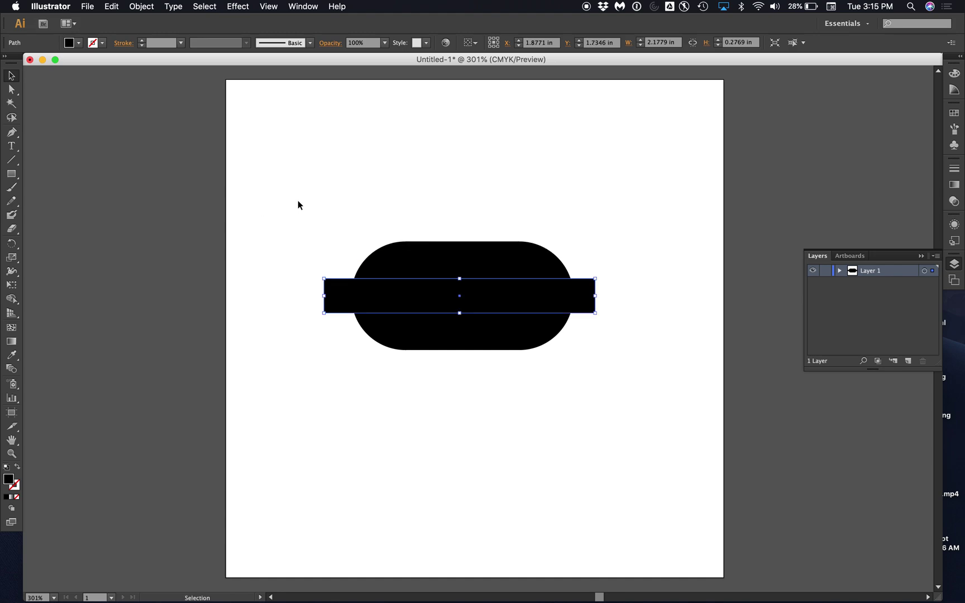
pyautogui.click(306, 211)
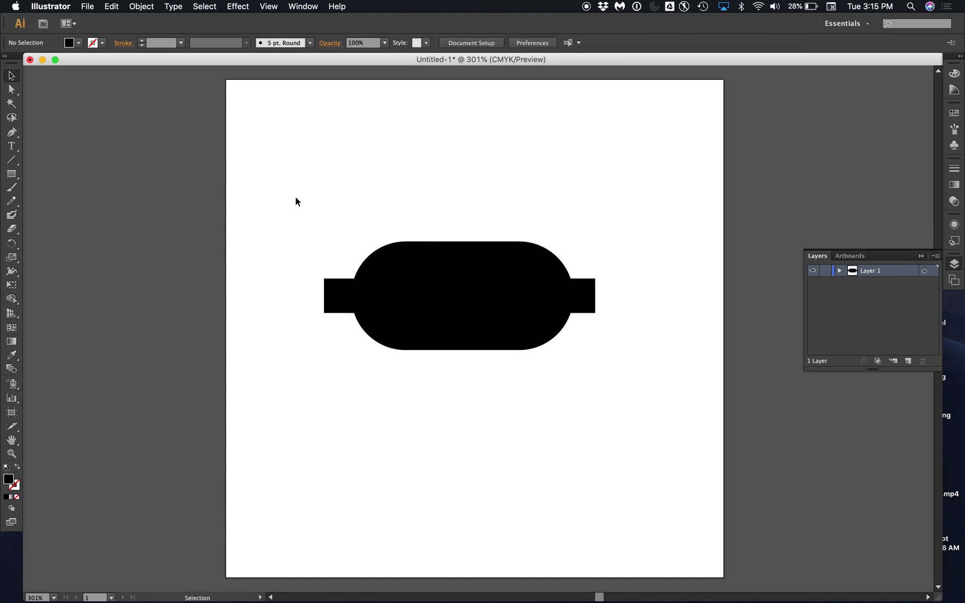
pyautogui.moveTo(290, 191); pyautogui.dragTo(633, 387)
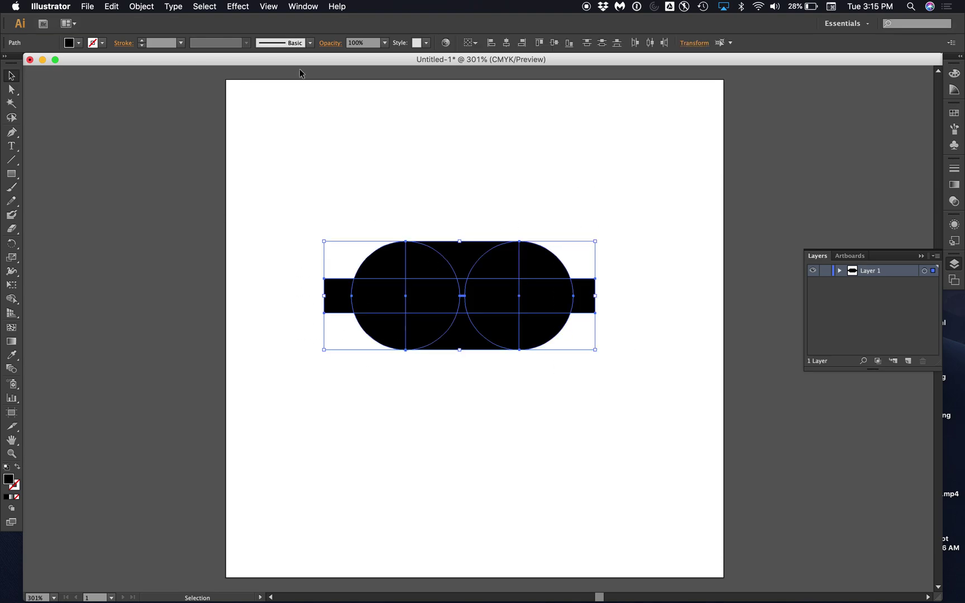
# - Group all the plug pieces and move the group up and to the left
pyautogui.click(141, 6)
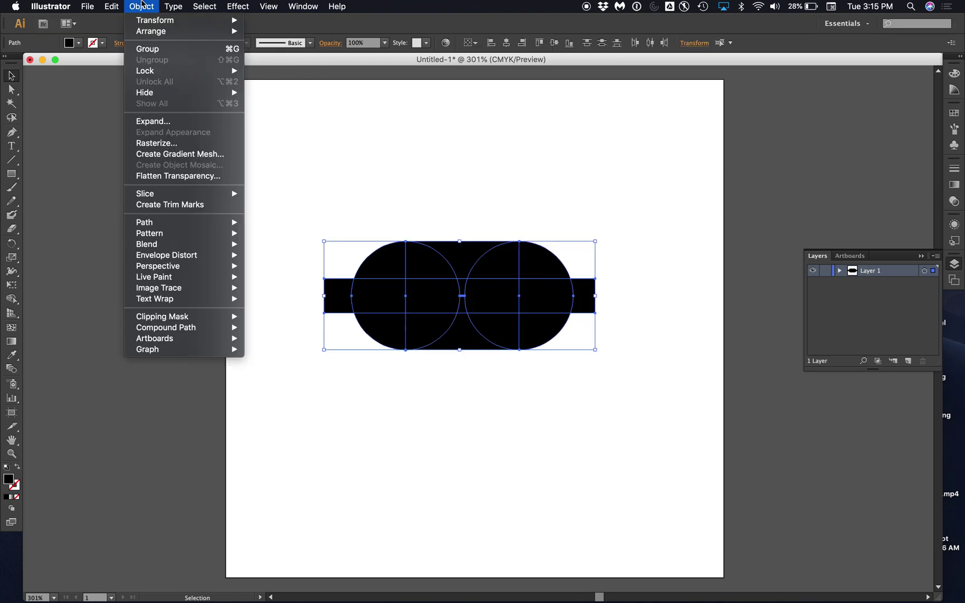
pyautogui.click(156, 53)
pyautogui.moveTo(437, 259); pyautogui.dragTo(440, 286)
pyautogui.click(407, 219)
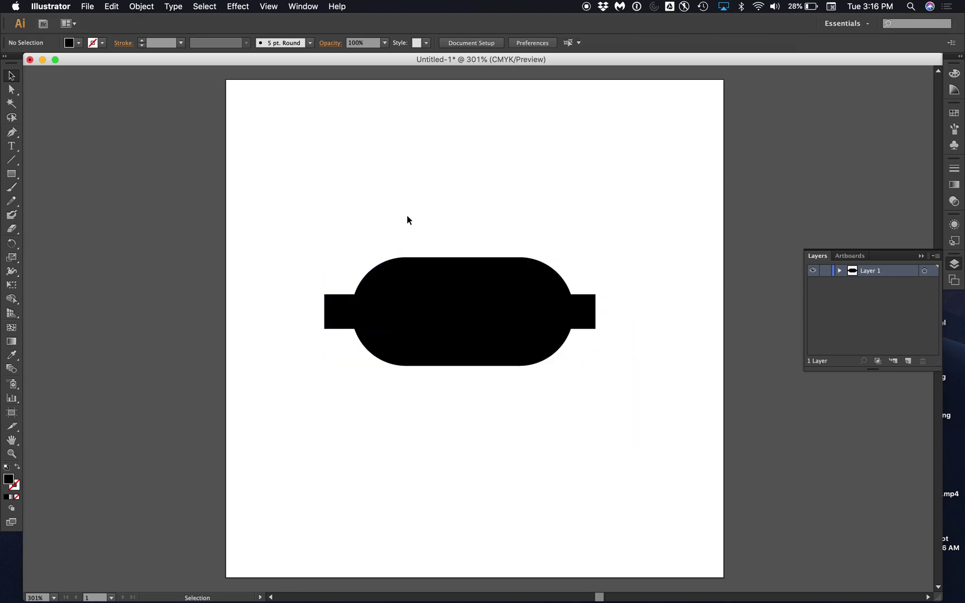
pyautogui.moveTo(460, 294); pyautogui.dragTo(446, 254)
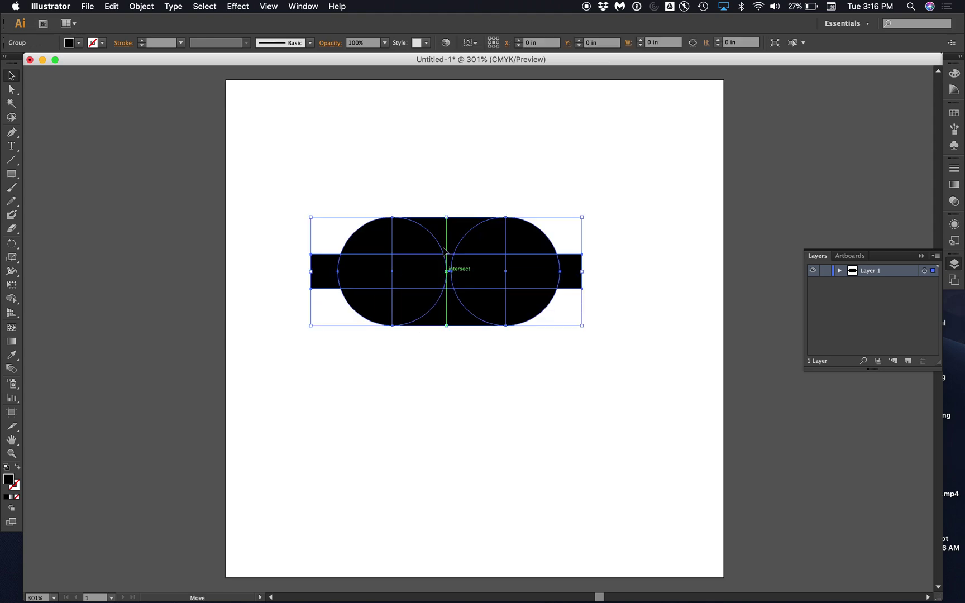
# - Give the plug group a thin 0.0139 in magenta outline and check the result
pyautogui.click(103, 42)
pyautogui.click(80, 62)
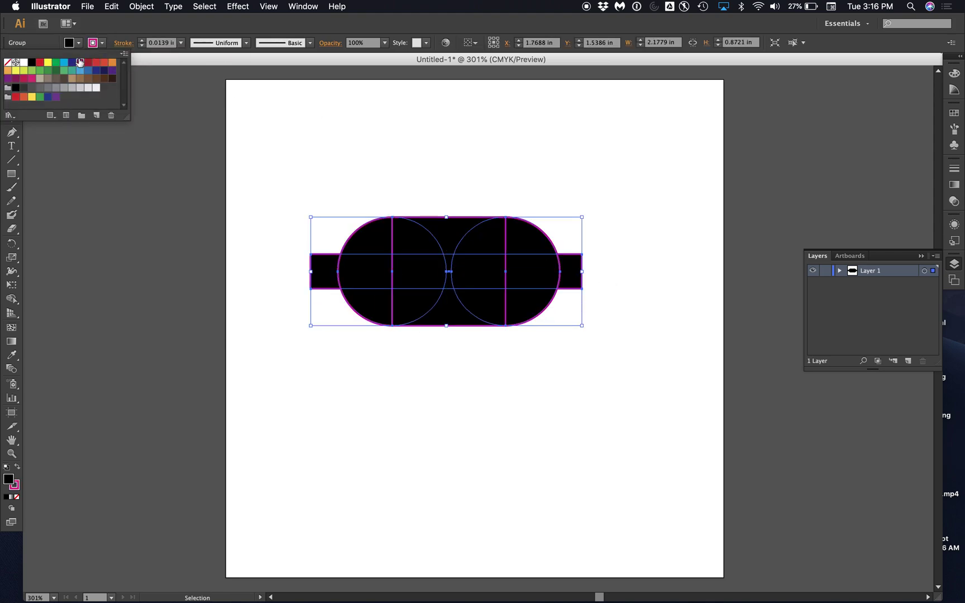
pyautogui.click(514, 461)
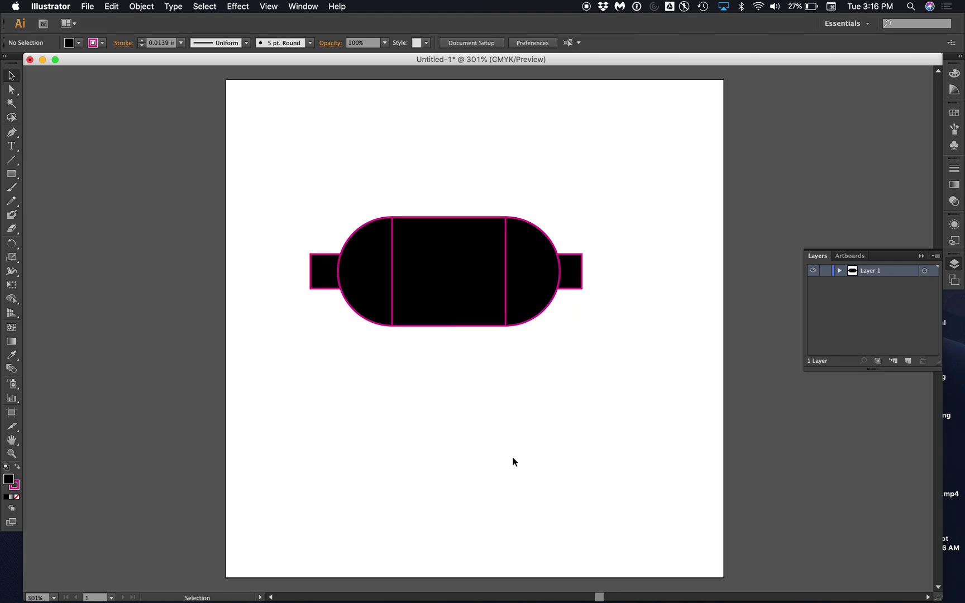
pyautogui.click(406, 267)
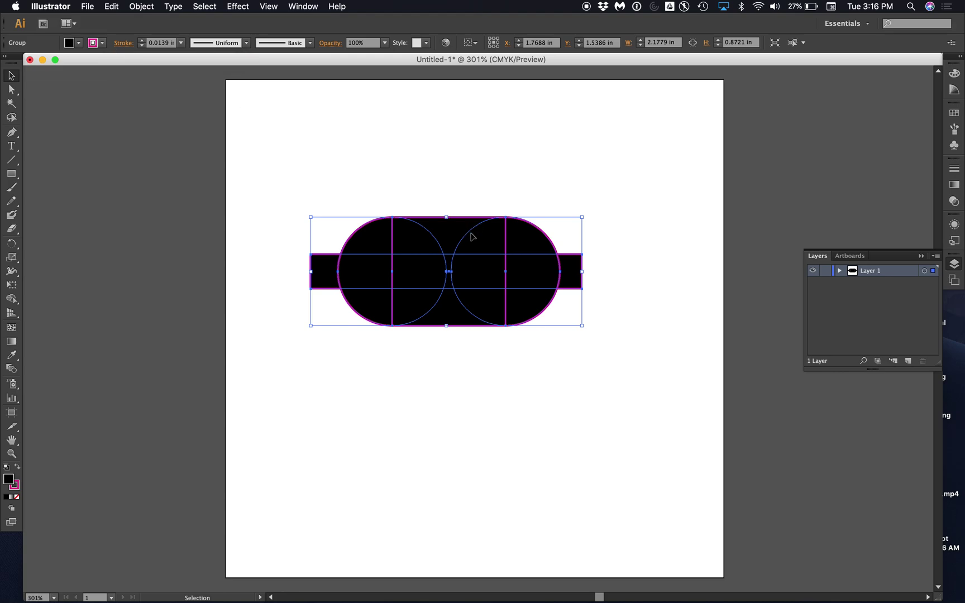
pyautogui.click(430, 168)
# - Merge the plug group into one silhouette with Effect > Pathfinder > Add, then deselect it
pyautogui.click(465, 271)
pyautogui.click(237, 6)
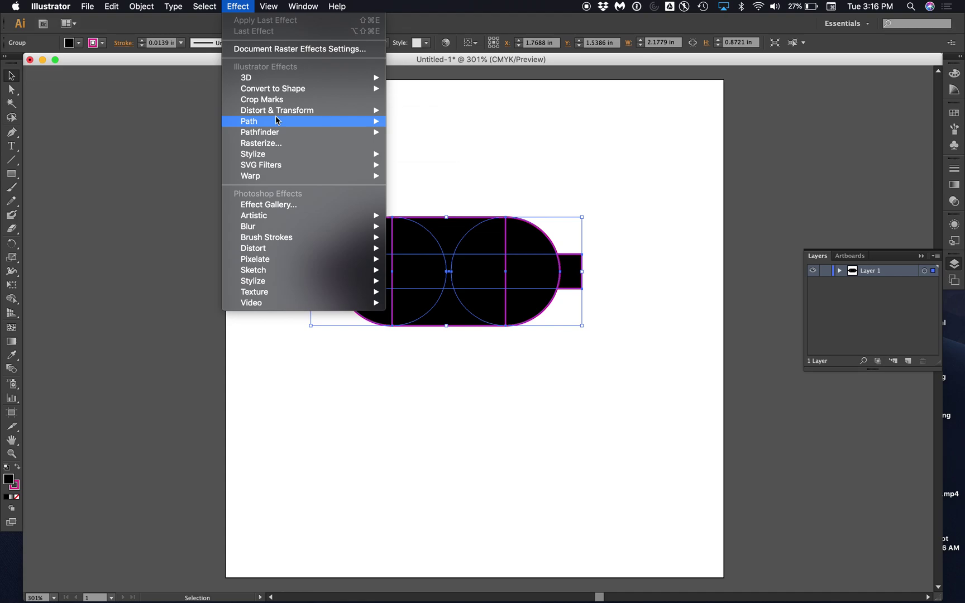
pyautogui.moveTo(279, 131)
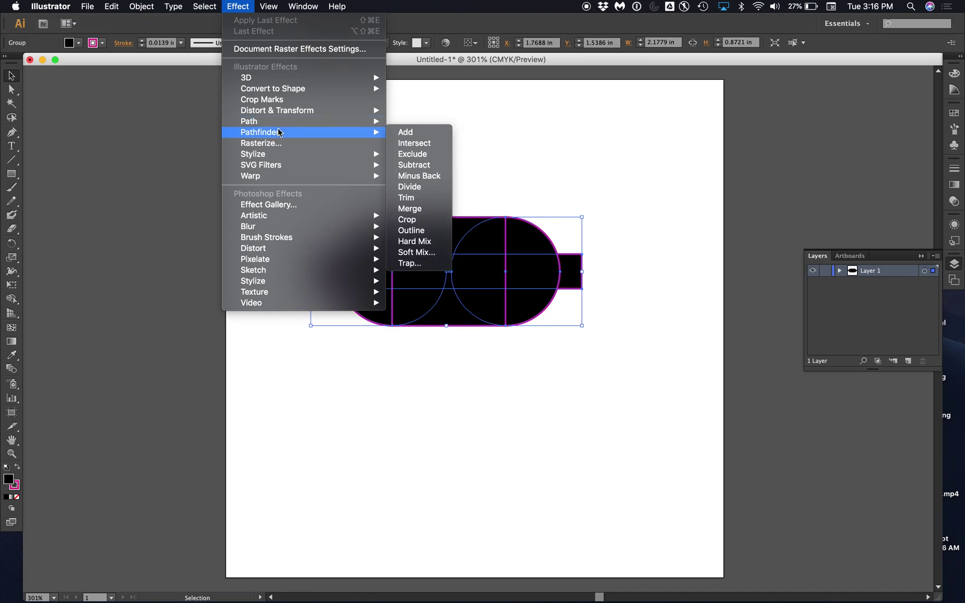
pyautogui.click(416, 132)
pyautogui.click(416, 132)
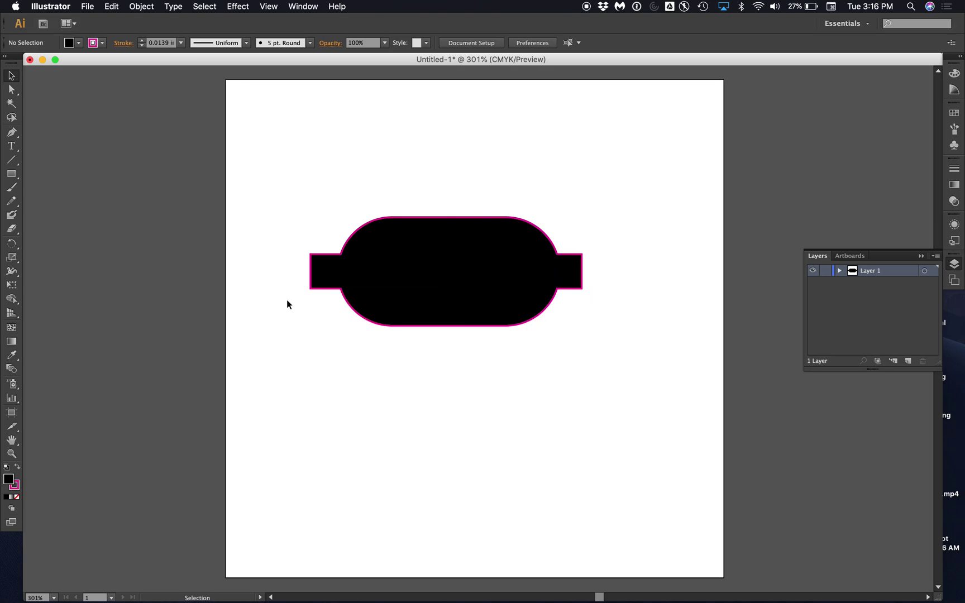
pyautogui.click(12, 147)
pyautogui.hotkey('ctrl', 'Right')
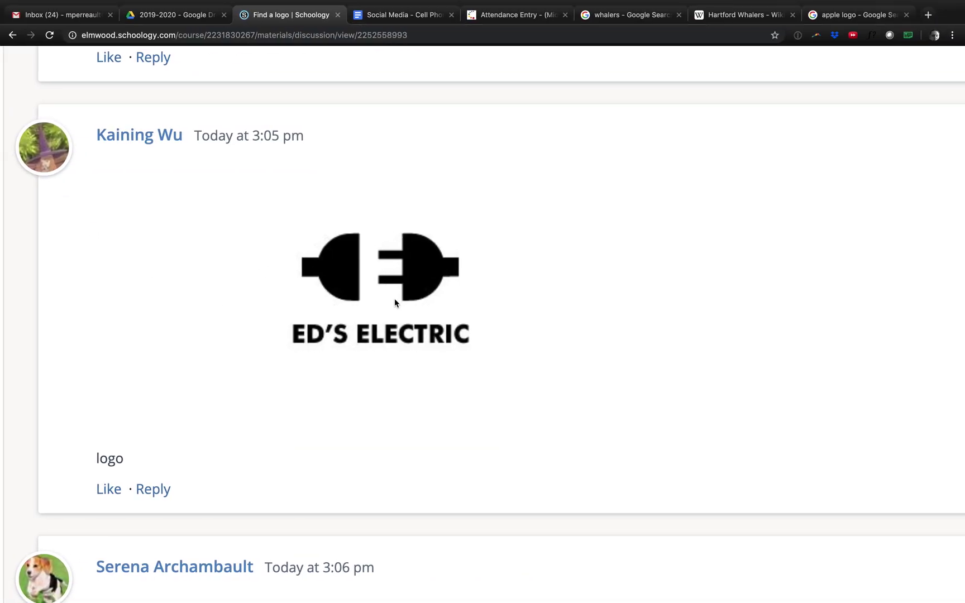
pyautogui.hotkey('ctrl', 'Left')
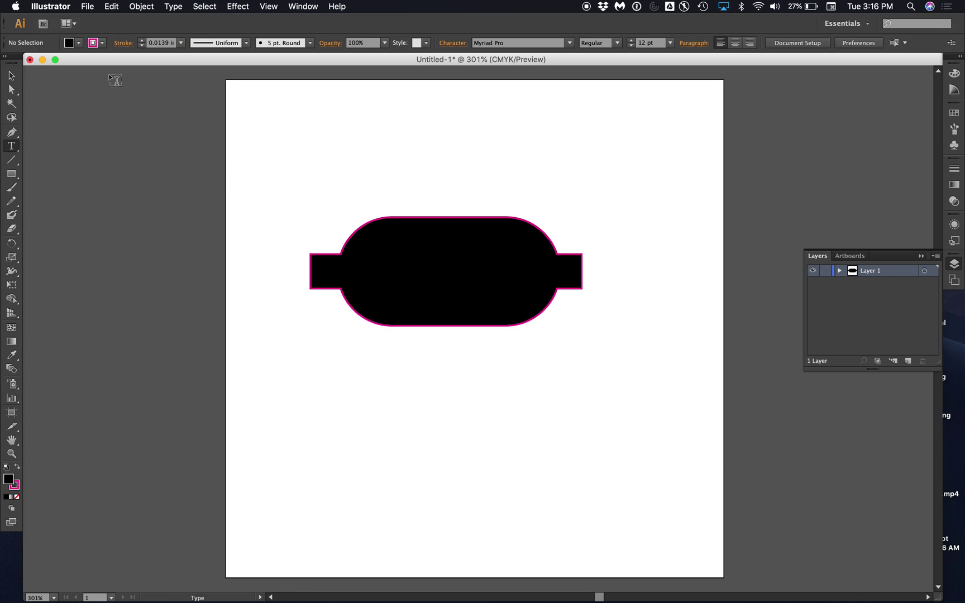
# - Type the letter E inside the black plug shape and make it white
pyautogui.click(409, 288)
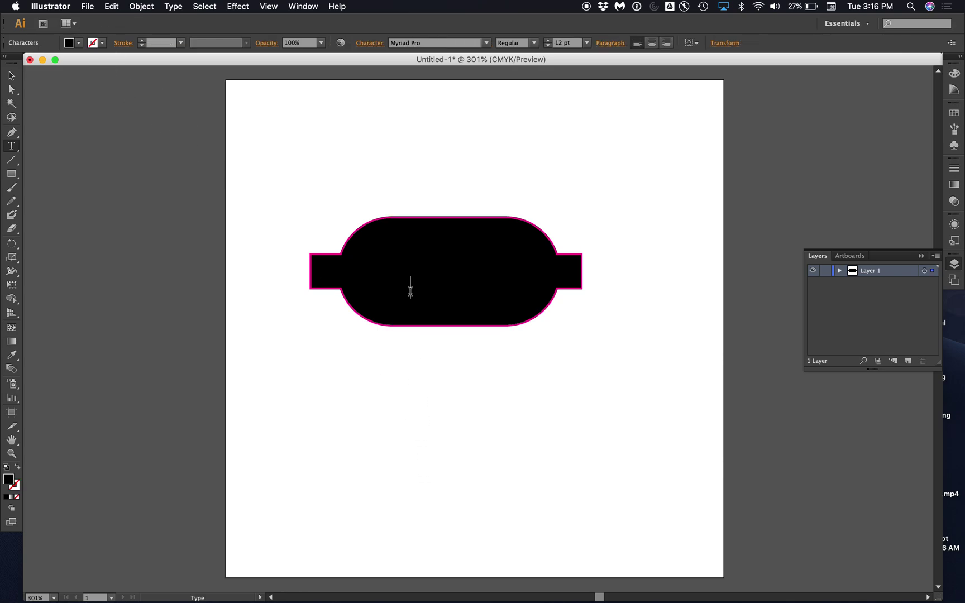
pyautogui.write('a')
pyautogui.press('super+a')
pyautogui.click(79, 43)
pyautogui.click(24, 62)
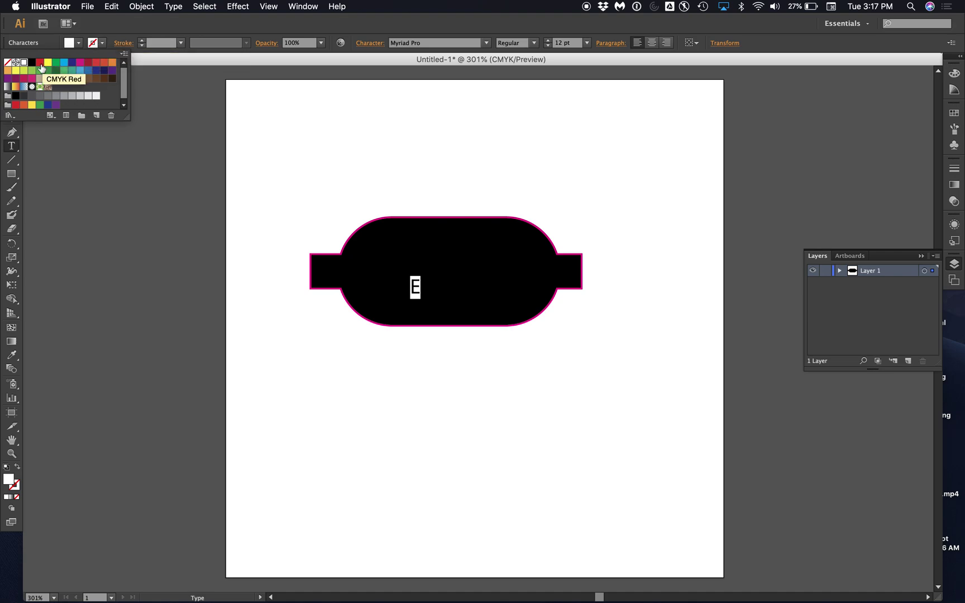
pyautogui.click(533, 43)
# - Try Bold Condensed styles on the E, then settle on upright Bold
pyautogui.click(534, 43)
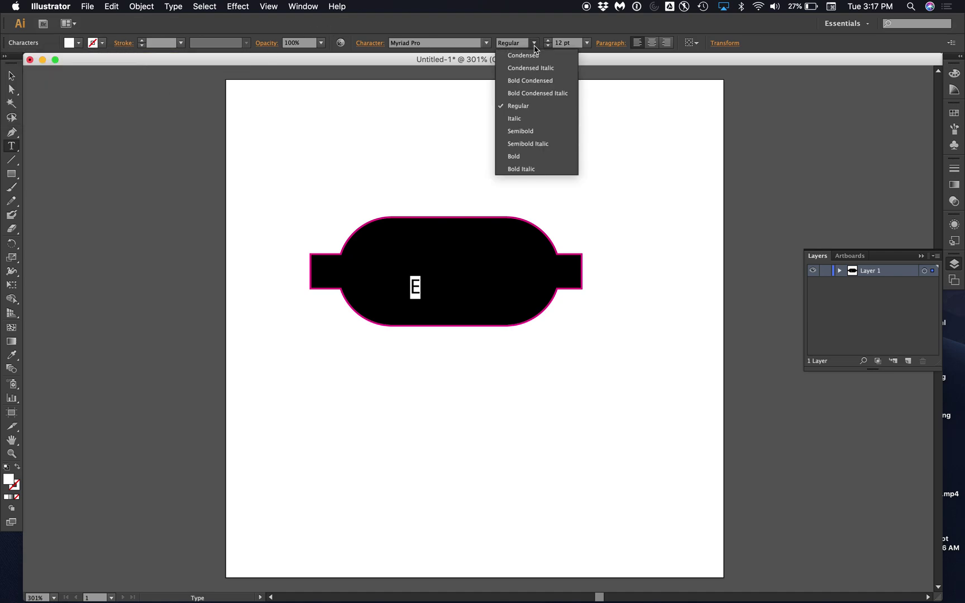
pyautogui.click(534, 44)
pyautogui.click(534, 45)
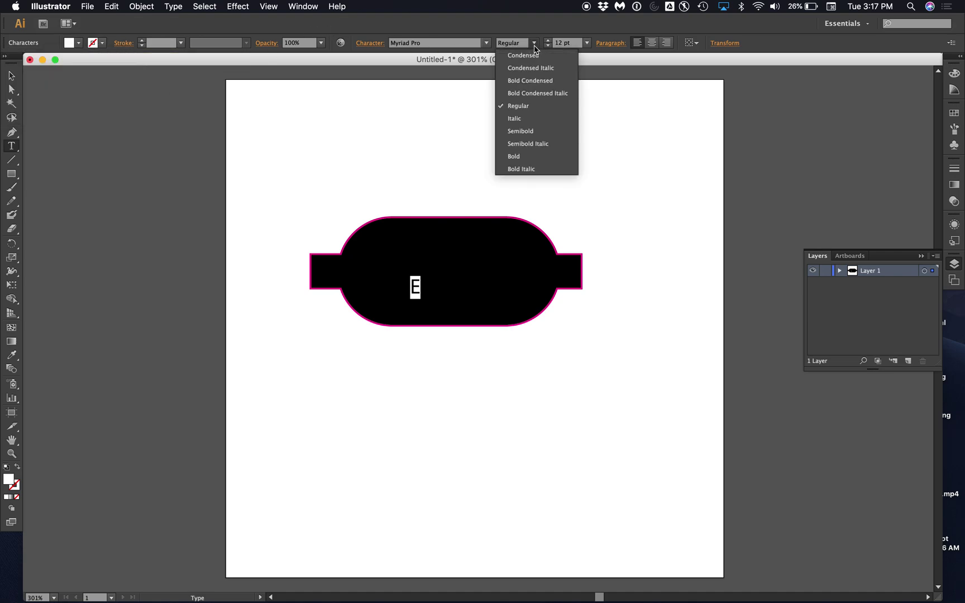
pyautogui.click(528, 81)
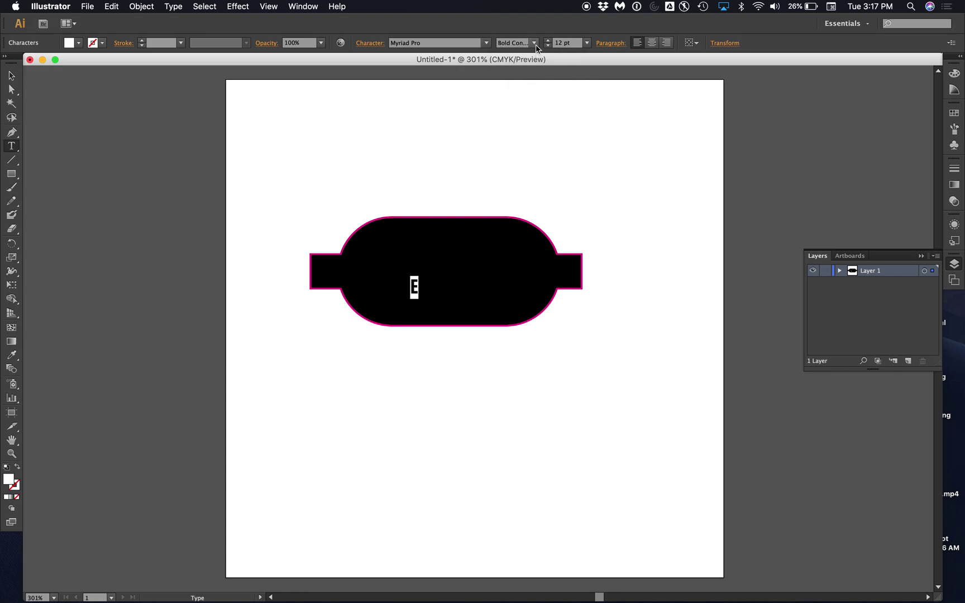
pyautogui.click(534, 45)
pyautogui.click(539, 93)
pyautogui.click(533, 44)
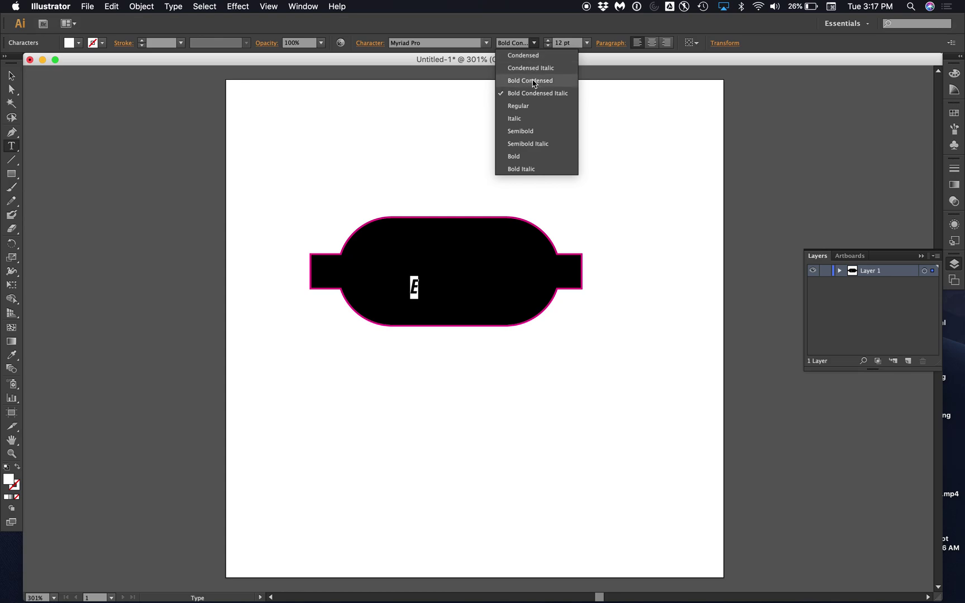
pyautogui.click(524, 159)
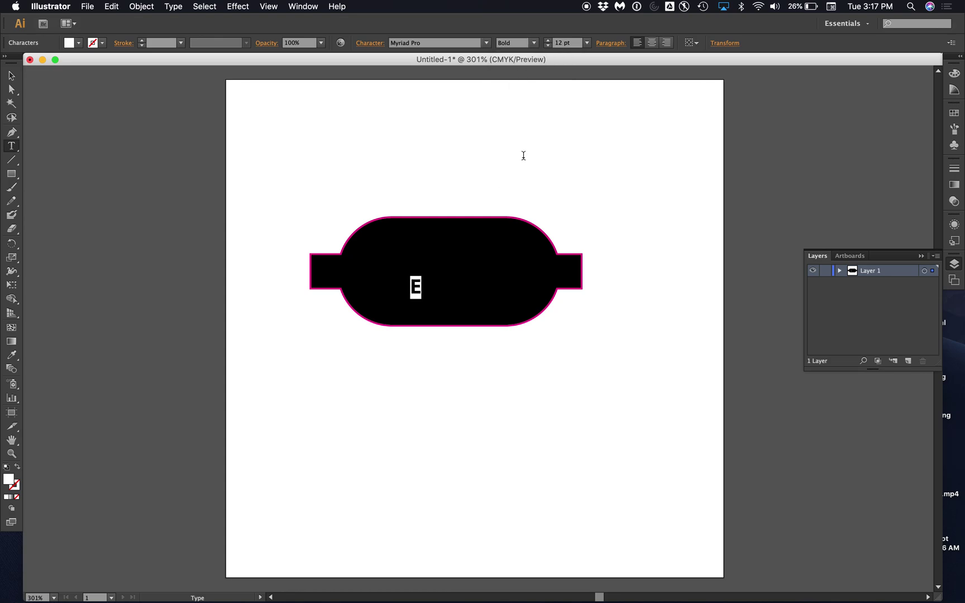
# - Test Arial and Myanmar MN fonts on the E, then set it back to Myriad Pro
pyautogui.click(430, 44)
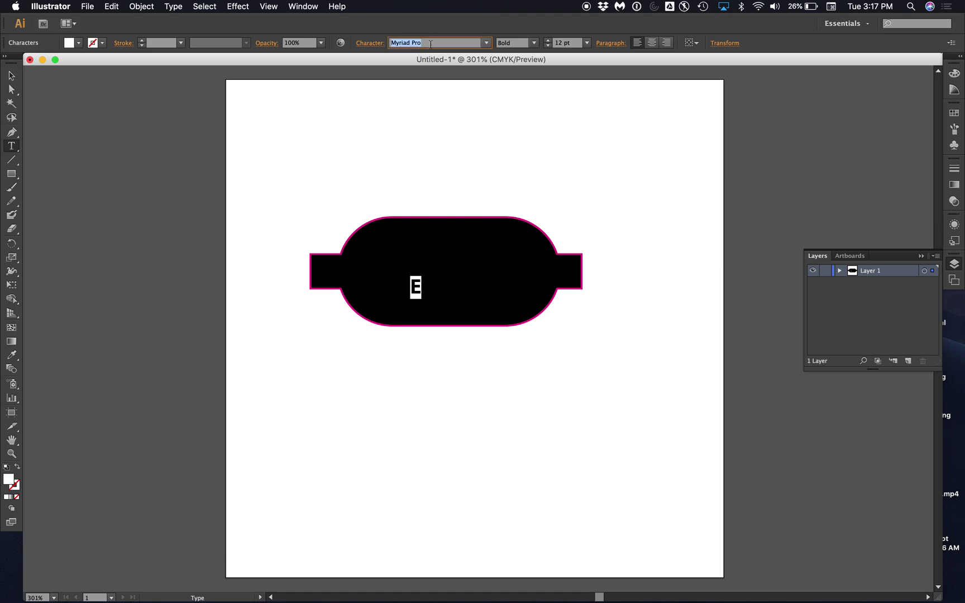
pyautogui.write('Arial')
pyautogui.press('Return')
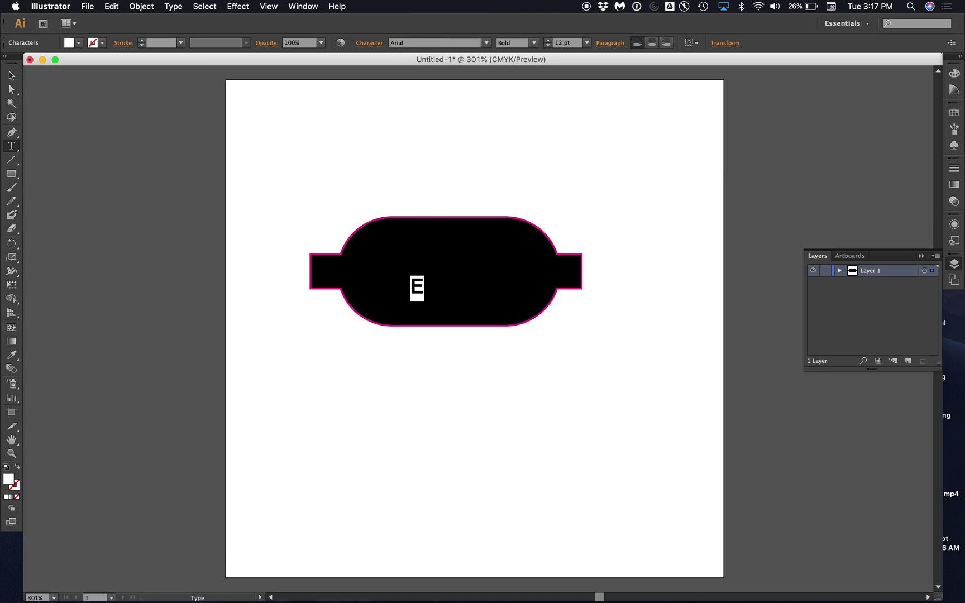
pyautogui.click(435, 43)
pyautogui.write('My')
pyautogui.press('Return')
pyautogui.write('Myriad Pro')
pyautogui.press('Return')
# - Scale the white E from its corners to about 93 pt, filling the plug's middle height
pyautogui.click(11, 76)
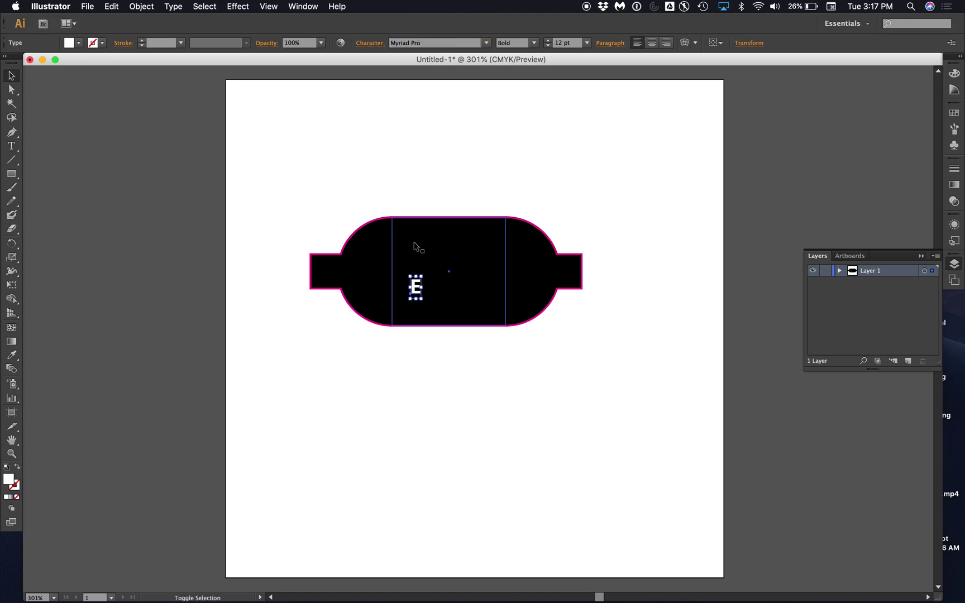
pyautogui.moveTo(423, 275); pyautogui.dragTo(495, 203)
pyautogui.moveTo(456, 298); pyautogui.dragTo(506, 361)
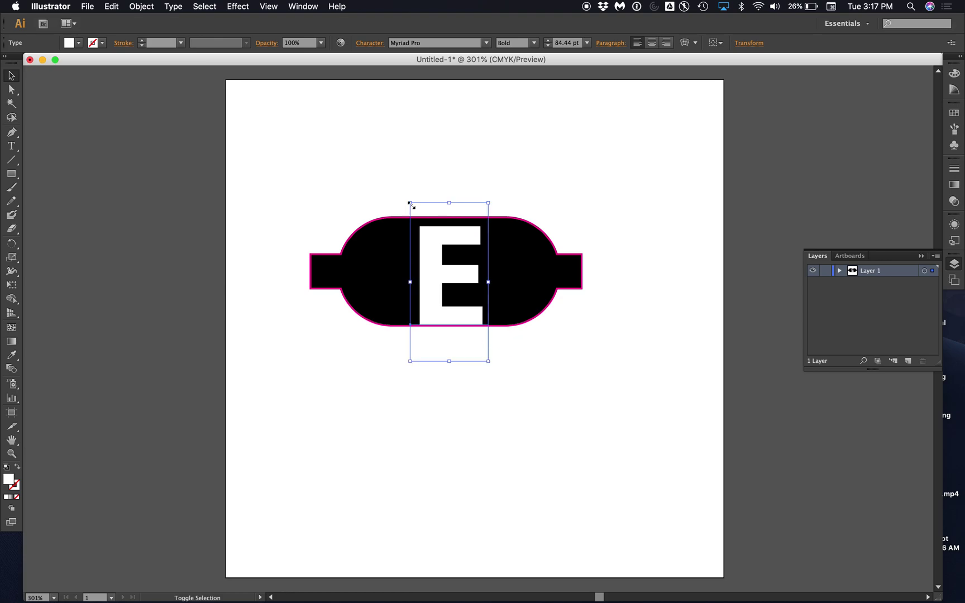
pyautogui.moveTo(410, 202); pyautogui.dragTo(400, 190)
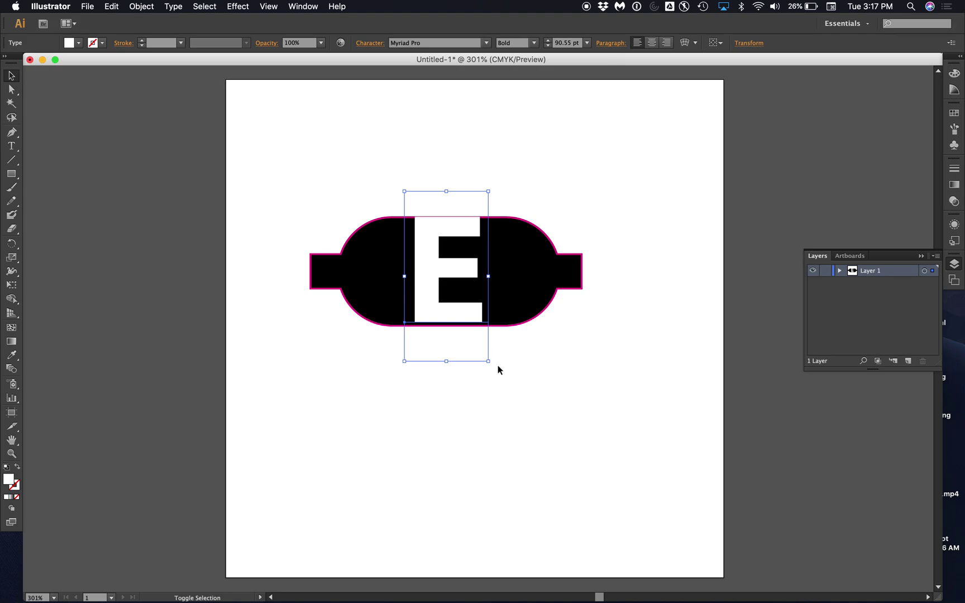
pyautogui.moveTo(488, 360); pyautogui.dragTo(491, 366)
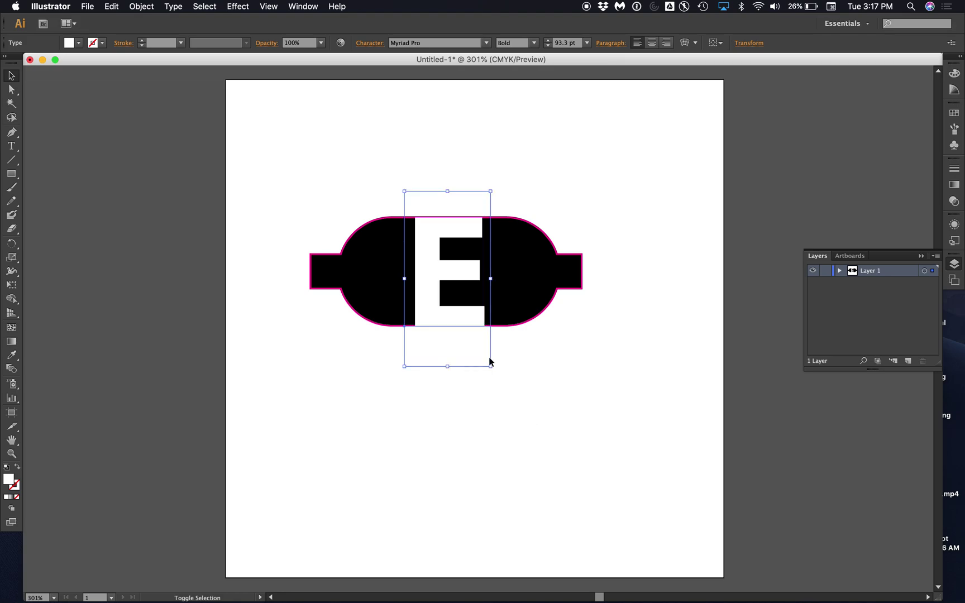
pyautogui.moveTo(404, 192); pyautogui.dragTo(405, 192)
pyautogui.click(391, 185)
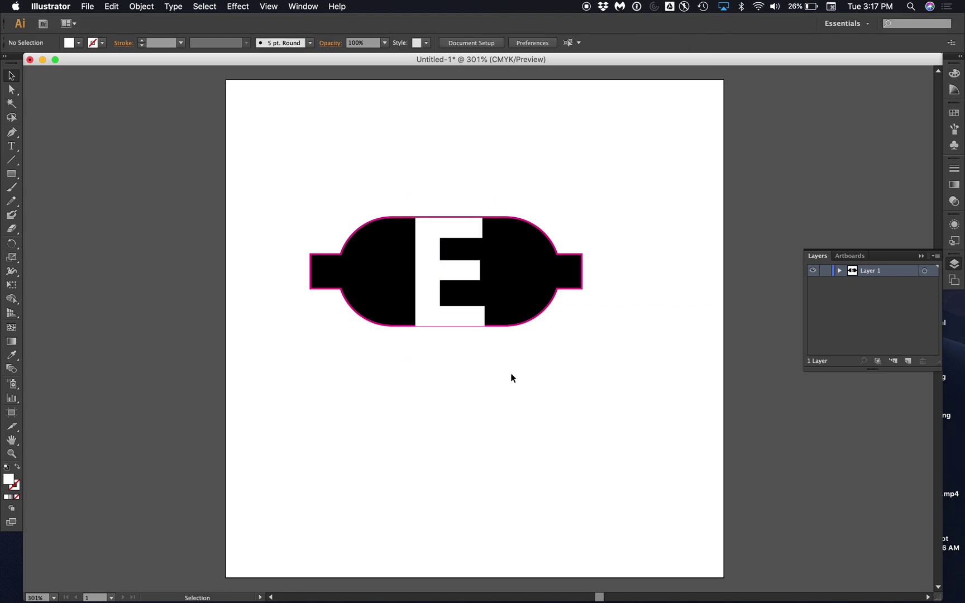
# - Set the plug group's stroke to None, removing its magenta outline
pyautogui.click(508, 290)
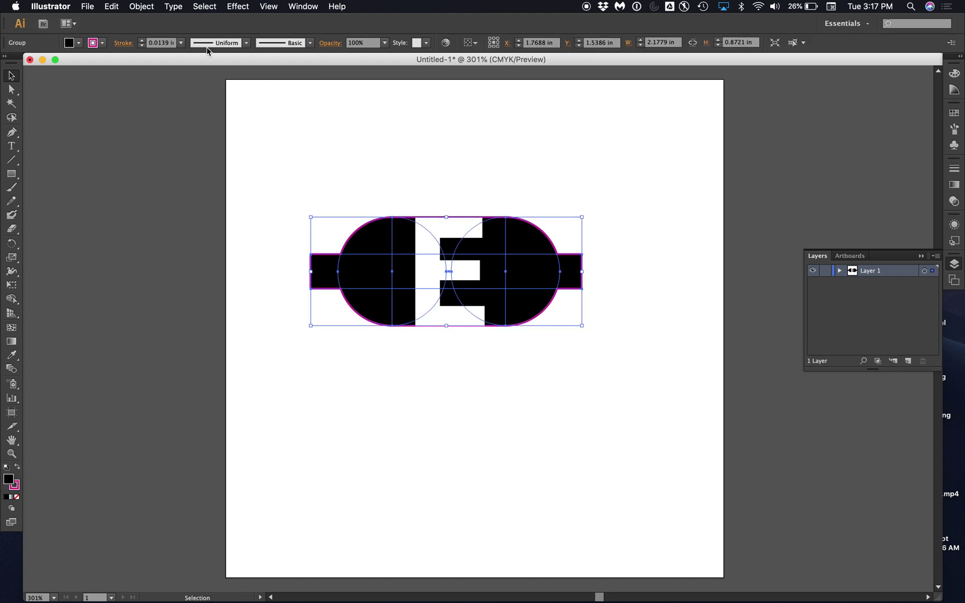
pyautogui.click(102, 43)
pyautogui.click(8, 62)
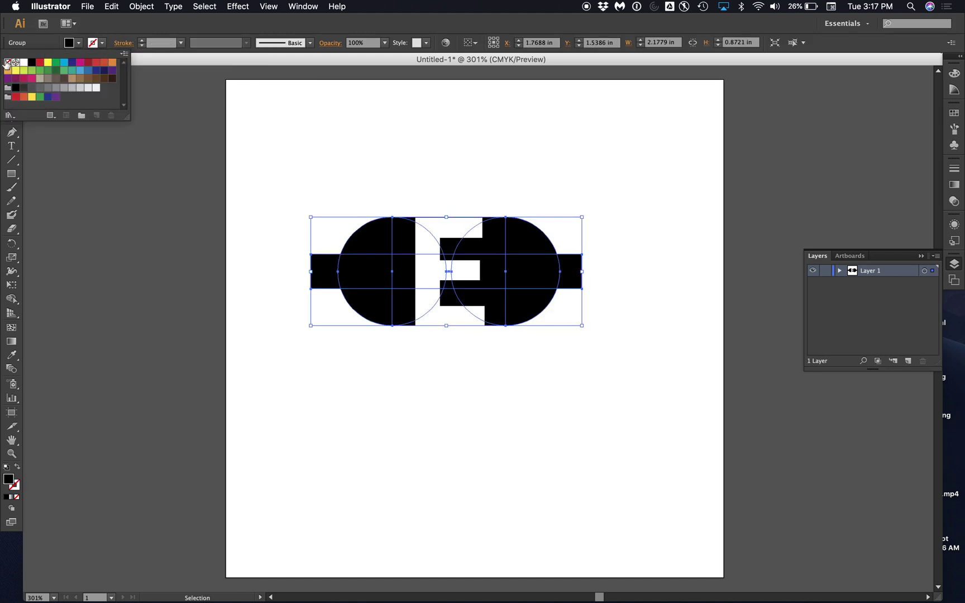
pyautogui.click(411, 354)
pyautogui.click(436, 398)
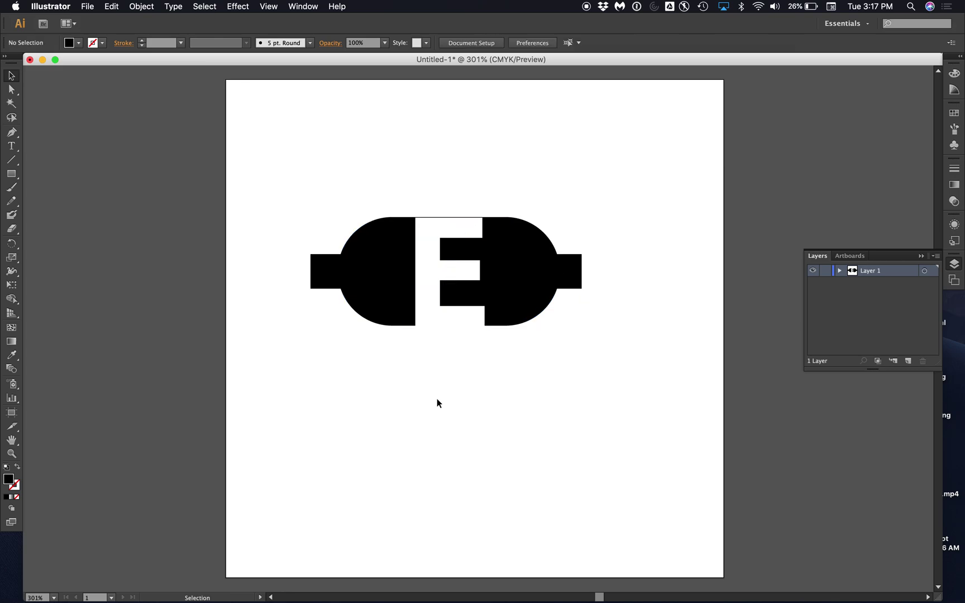
# - Enlarge the E to 94.8 pt by dragging its top-left corner
pyautogui.click(460, 318)
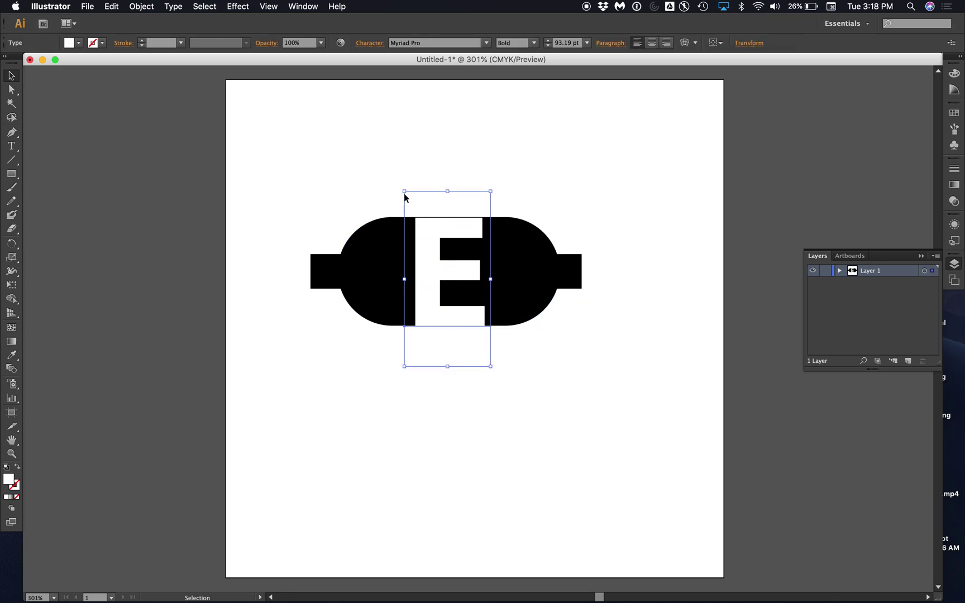
pyautogui.moveTo(404, 191); pyautogui.dragTo(401, 189)
pyautogui.click(555, 449)
pyautogui.click(454, 318)
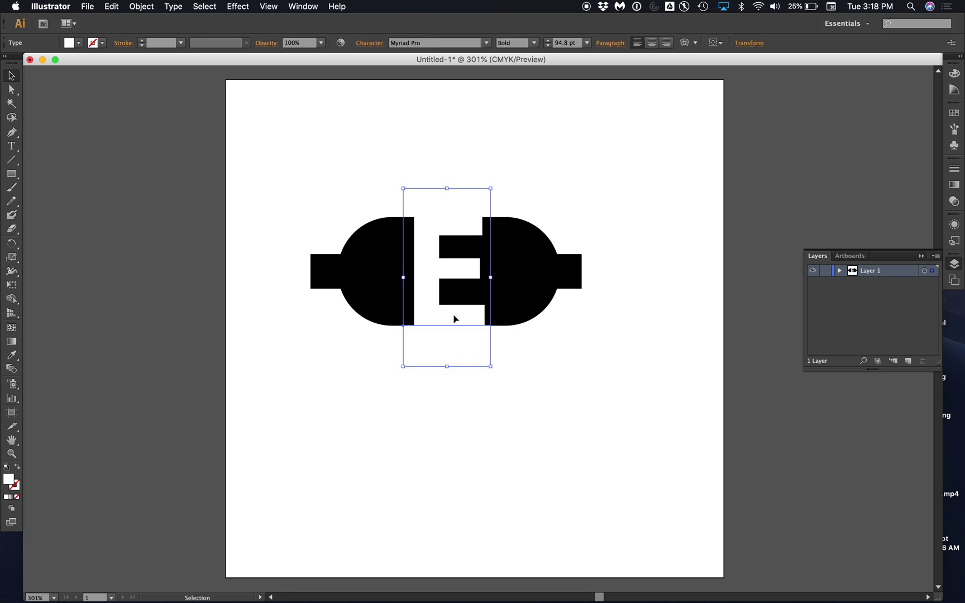
pyautogui.click(582, 367)
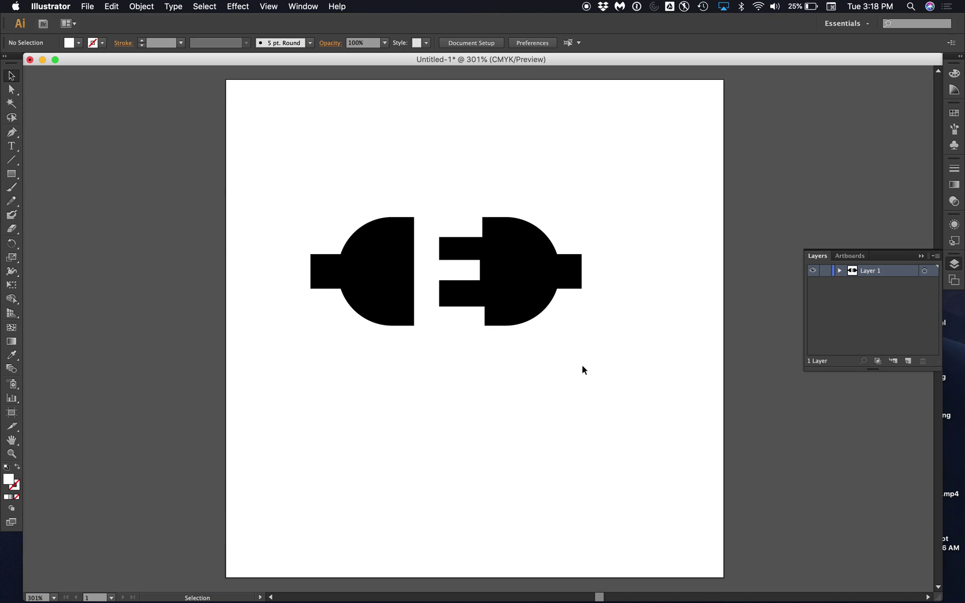
# - Enter isolation mode on the plug group, trying and undoing a move of the right circle
pyautogui.doubleClick(558, 273)
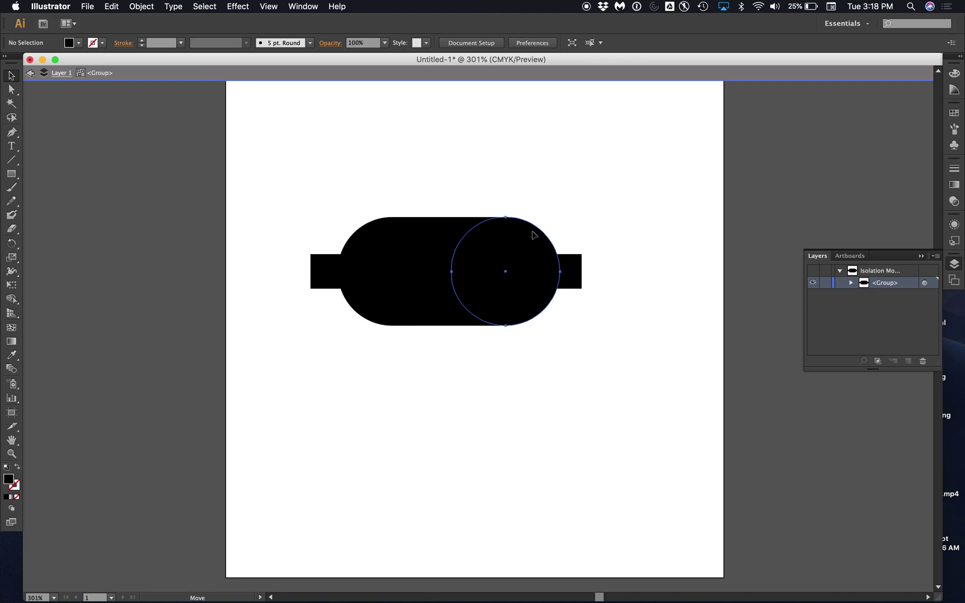
pyautogui.moveTo(539, 272); pyautogui.dragTo(543, 165)
pyautogui.press('super+z')
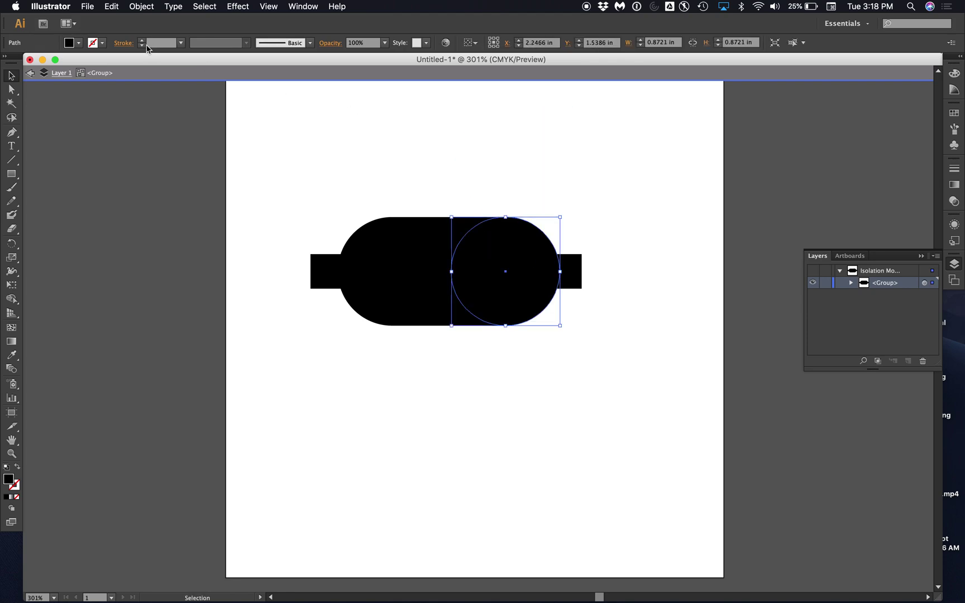
# - Exit isolation mode, then try moving the plug group upward and undo it
pyautogui.click(29, 73)
pyautogui.click(29, 73)
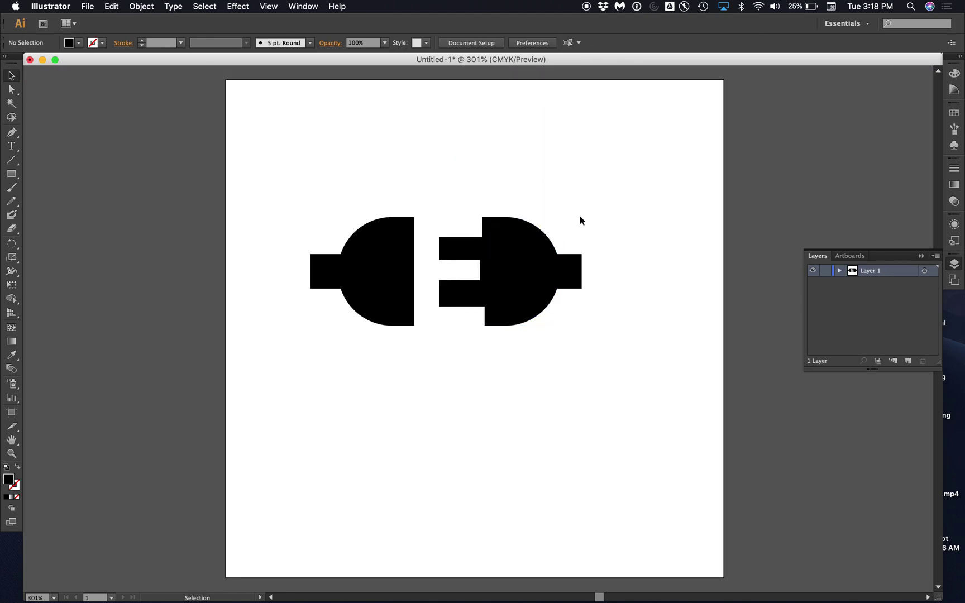
pyautogui.moveTo(530, 228); pyautogui.dragTo(560, 158)
pyautogui.press('super+z')
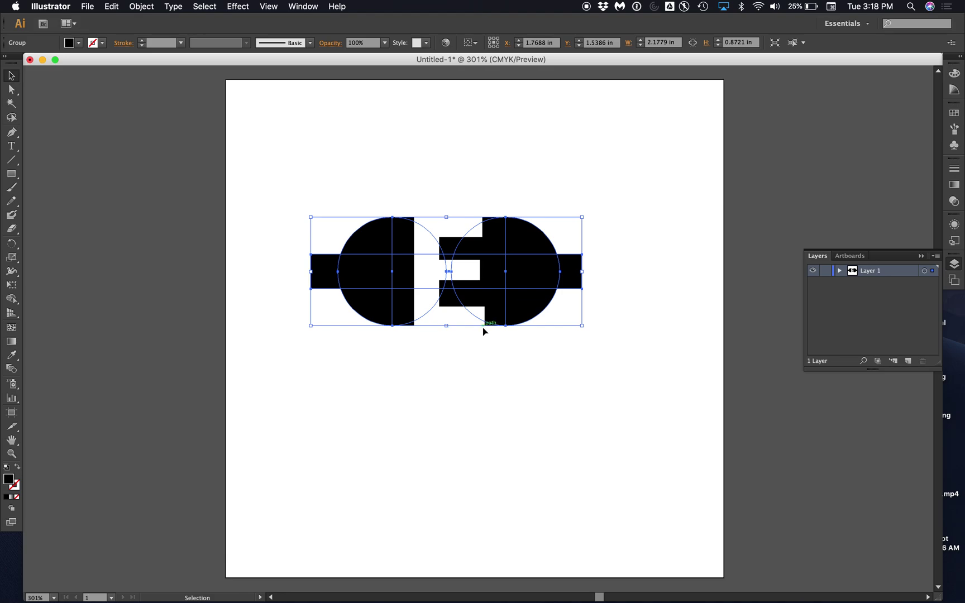
pyautogui.click(509, 376)
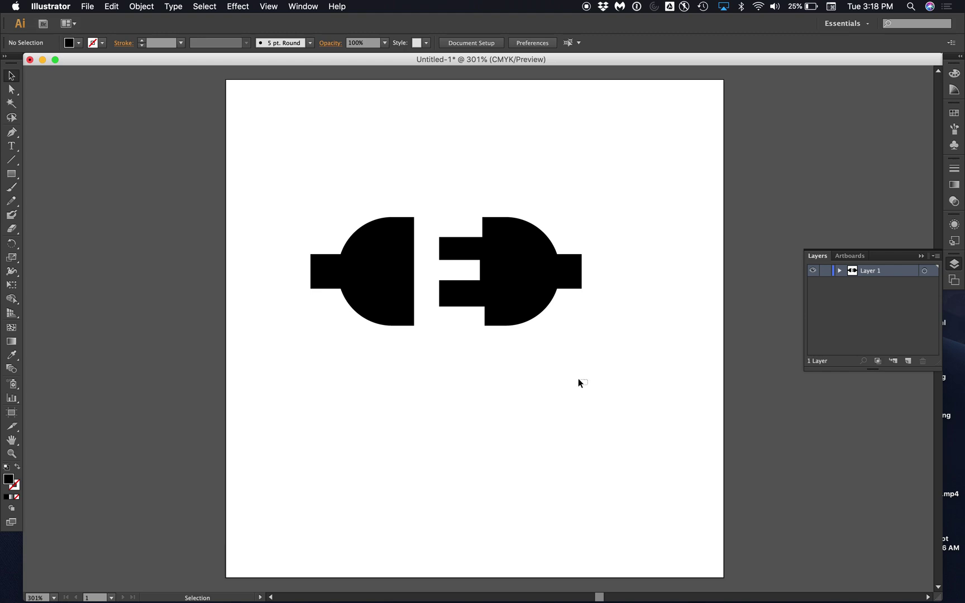
# - Give the plug group a red stroke from the Control bar swatches
pyautogui.click(514, 268)
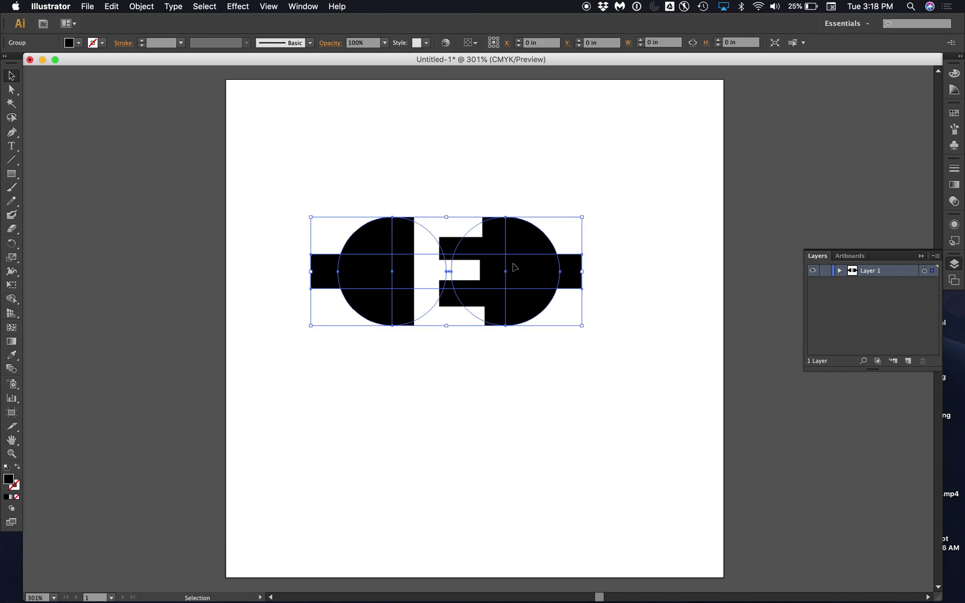
pyautogui.click(102, 43)
pyautogui.click(40, 63)
pyautogui.click(380, 397)
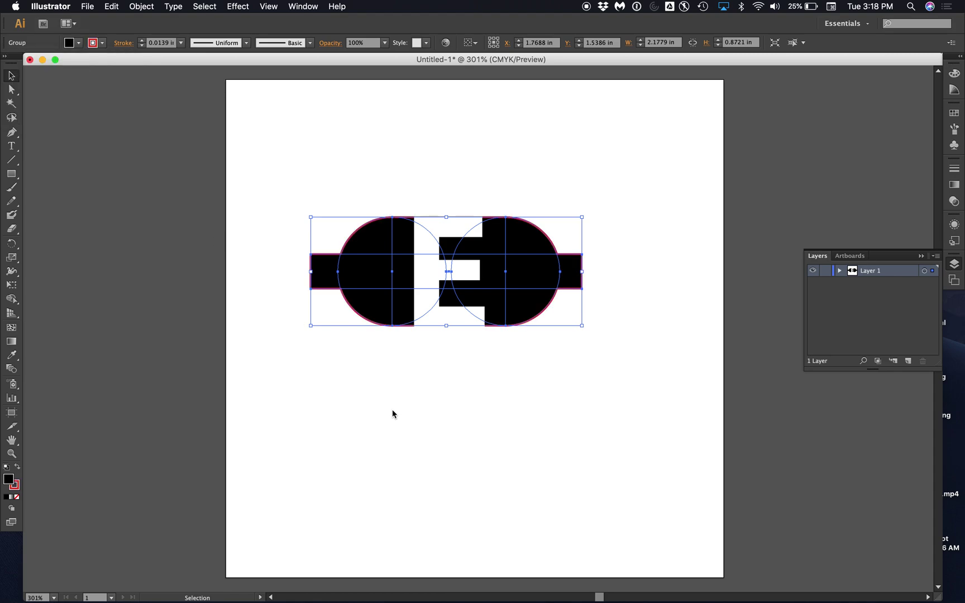
pyautogui.click(419, 126)
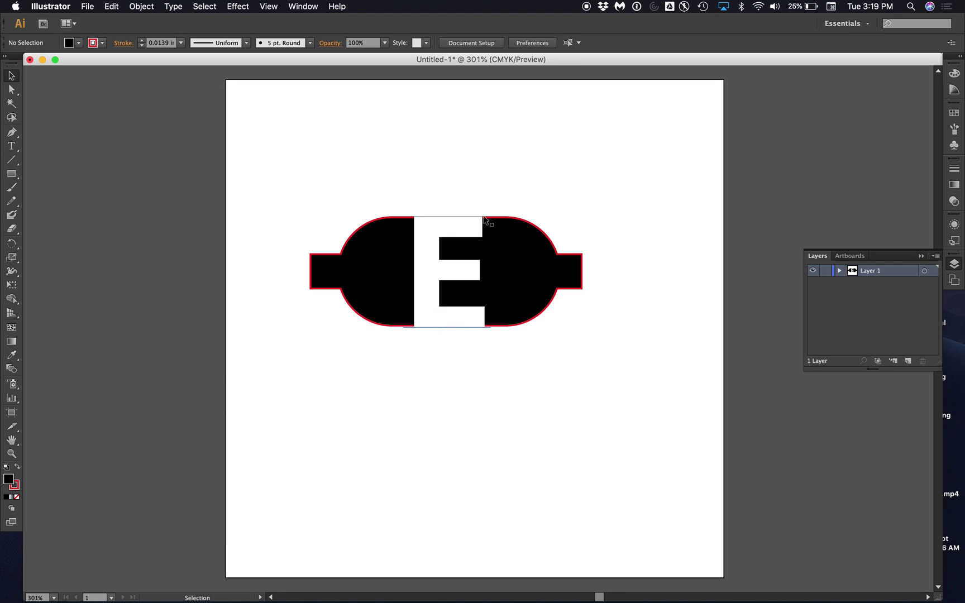
# - Try a dark blue fill on the E and undo it, then marquee-select the whole logo
pyautogui.click(418, 243)
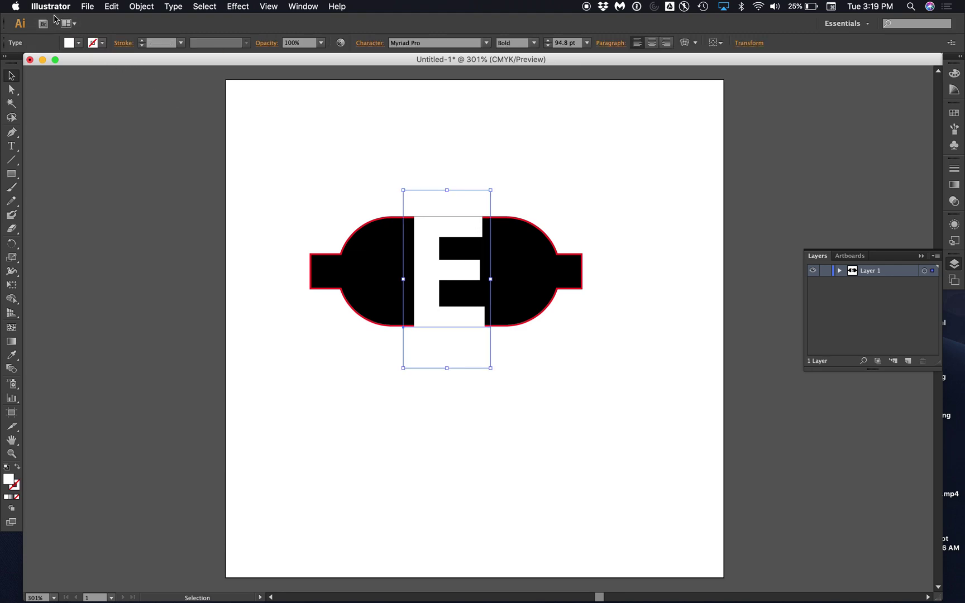
pyautogui.click(69, 42)
pyautogui.click(72, 63)
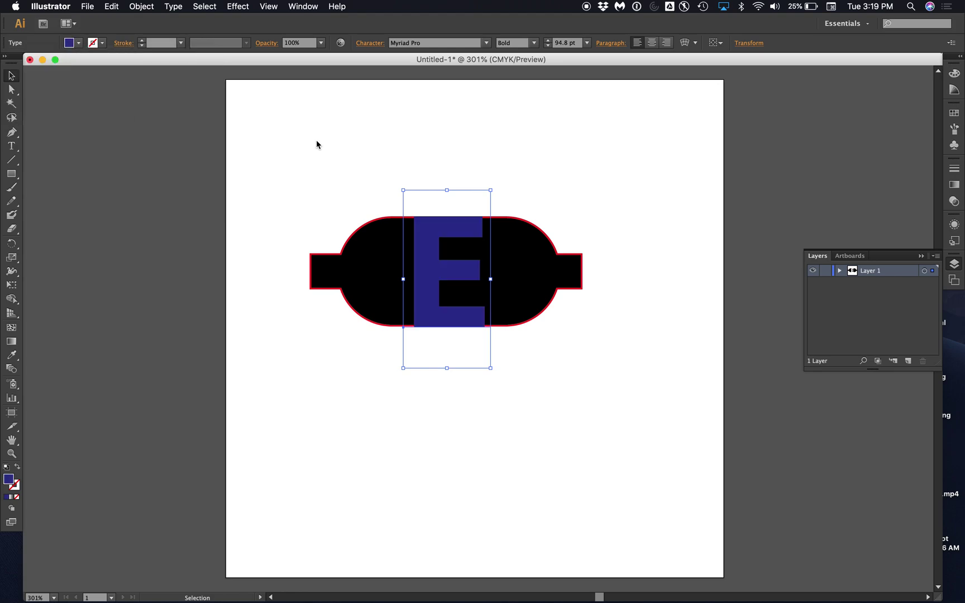
pyautogui.press('super+z')
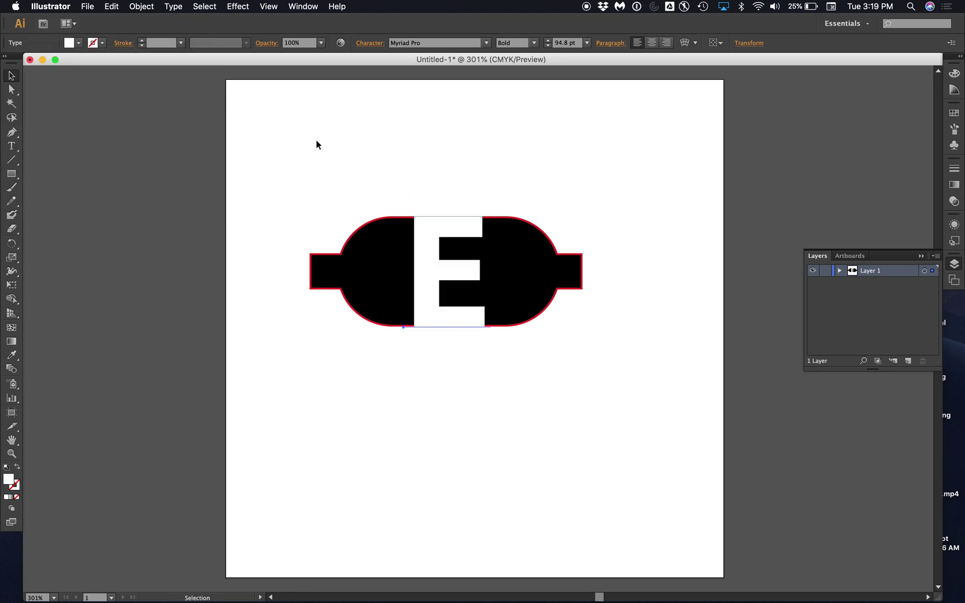
pyautogui.click(447, 142)
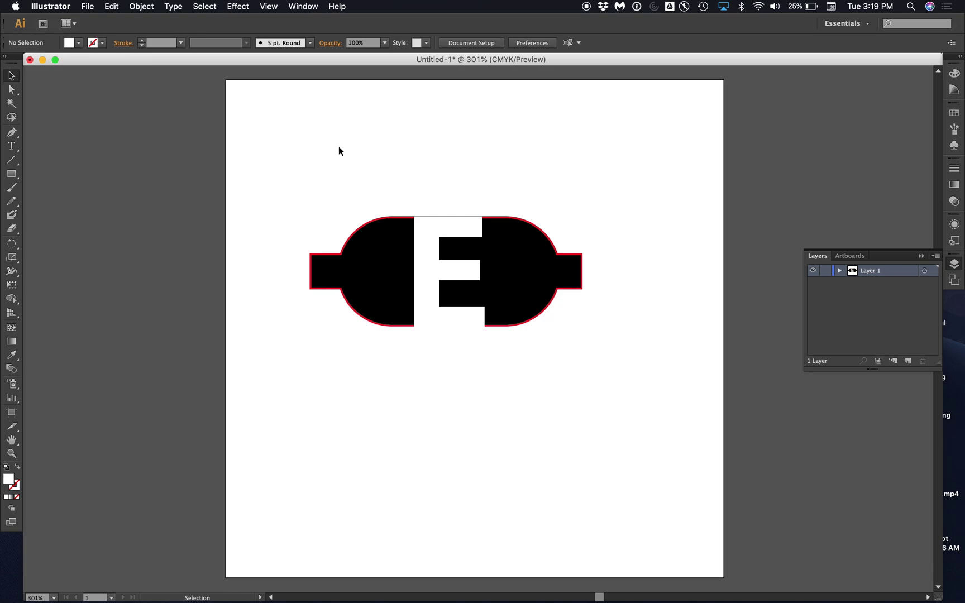
pyautogui.moveTo(337, 147); pyautogui.dragTo(545, 336)
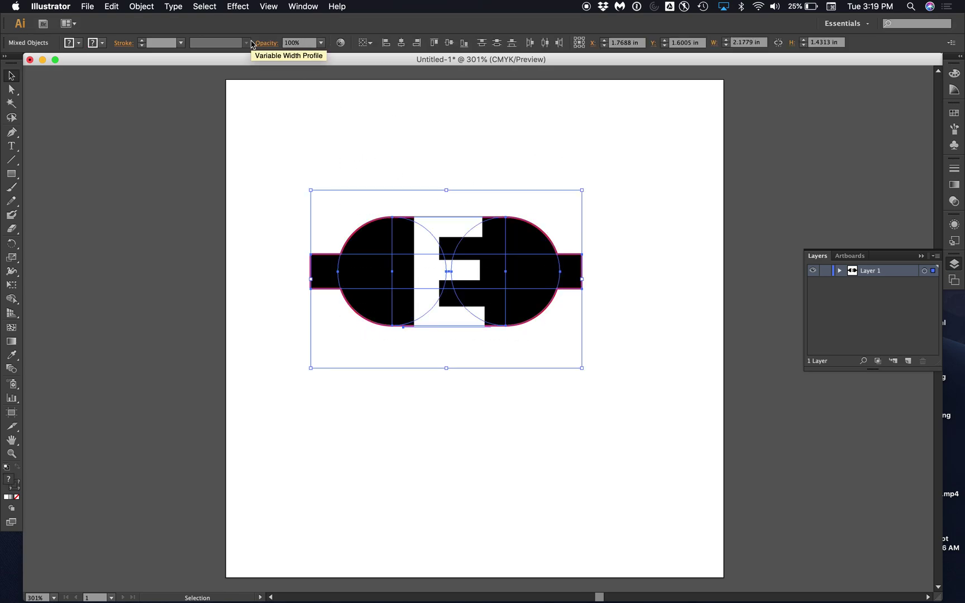
# - Group the logo shapes and apply Effect > Pathfinder > Subtract to cut the E out
pyautogui.click(141, 6)
pyautogui.click(154, 49)
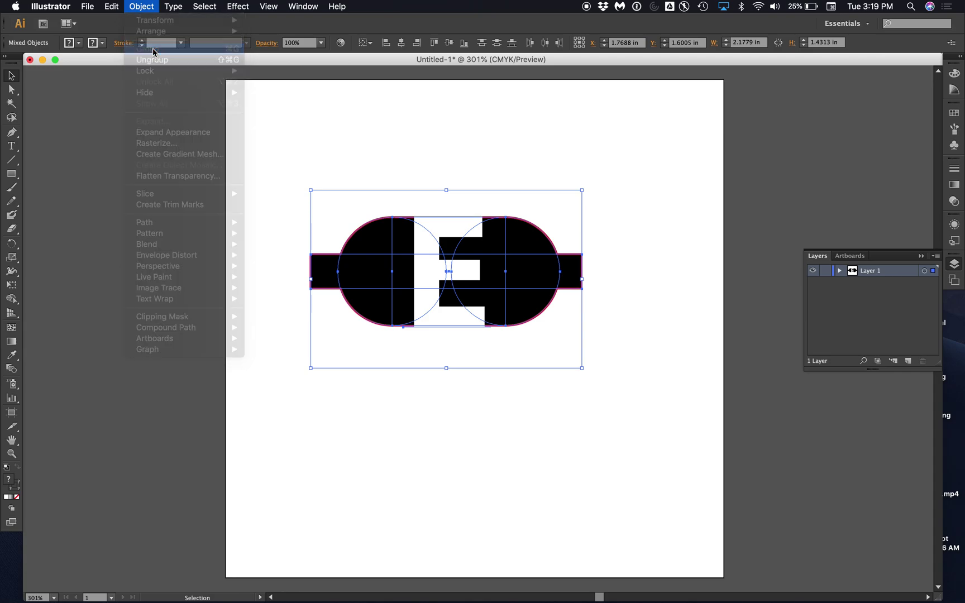
pyautogui.click(238, 6)
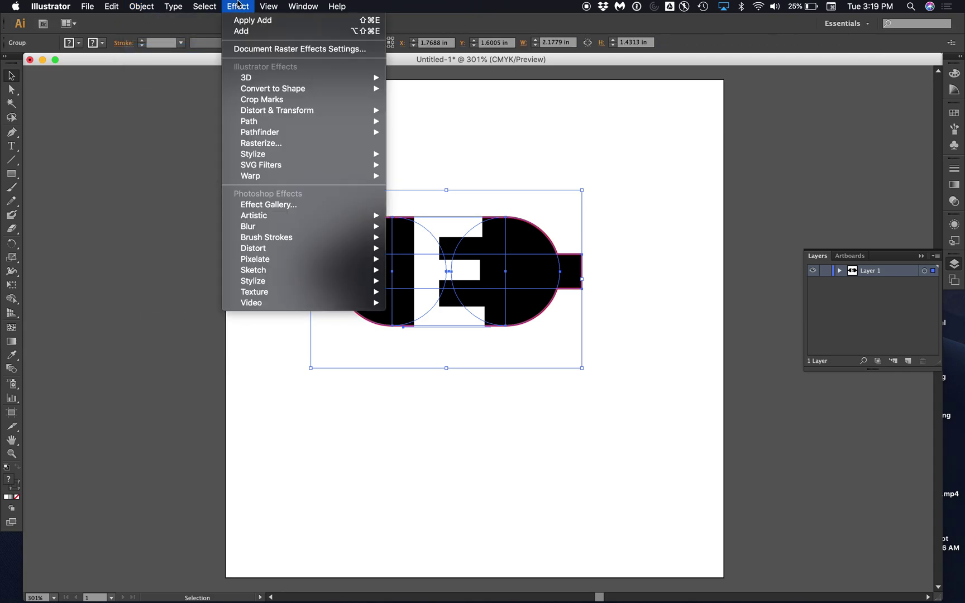
pyautogui.click(238, 6)
pyautogui.click(236, 6)
pyautogui.moveTo(271, 134)
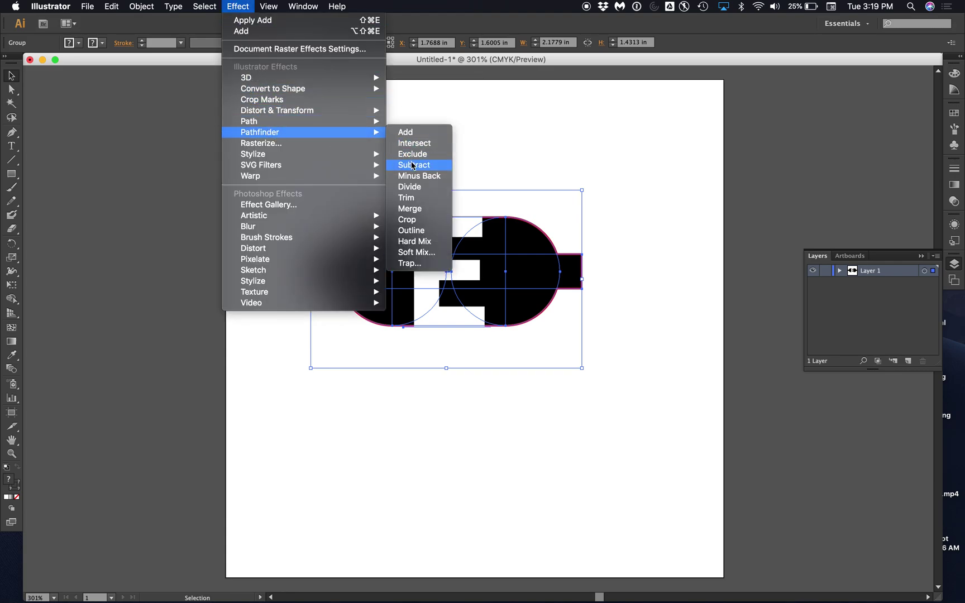
pyautogui.click(840, 270)
pyautogui.click(851, 283)
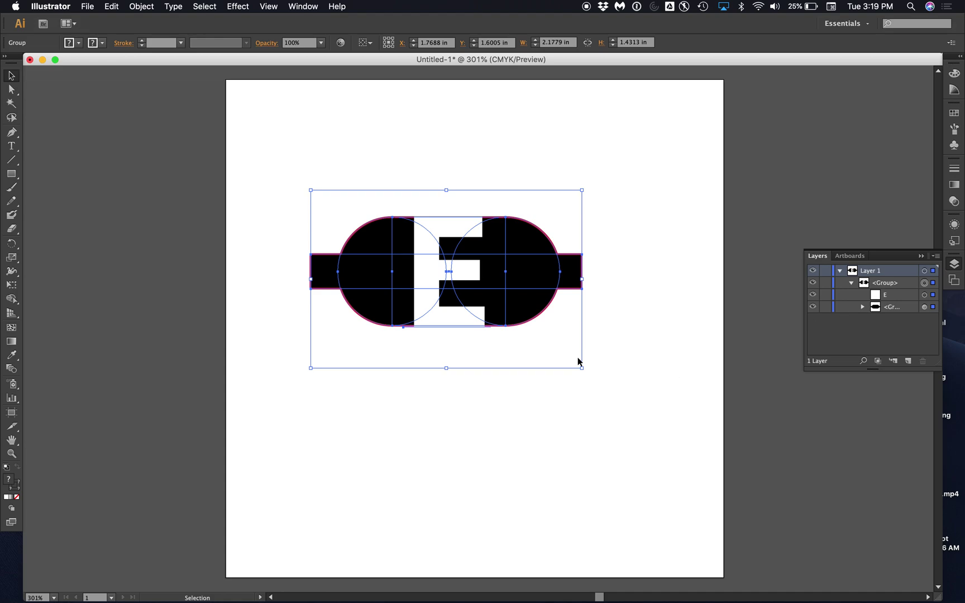
pyautogui.click(237, 6)
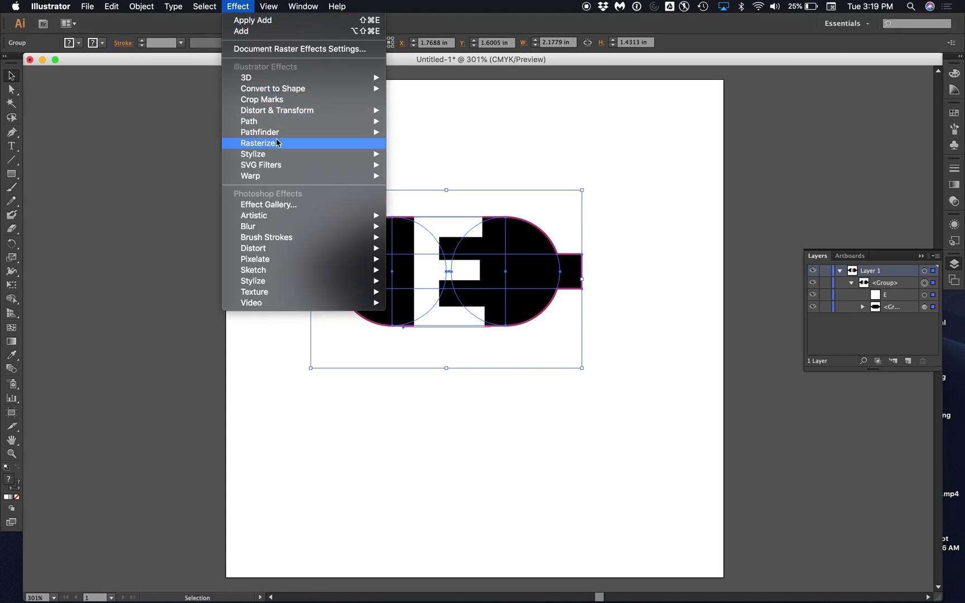
pyautogui.moveTo(276, 132)
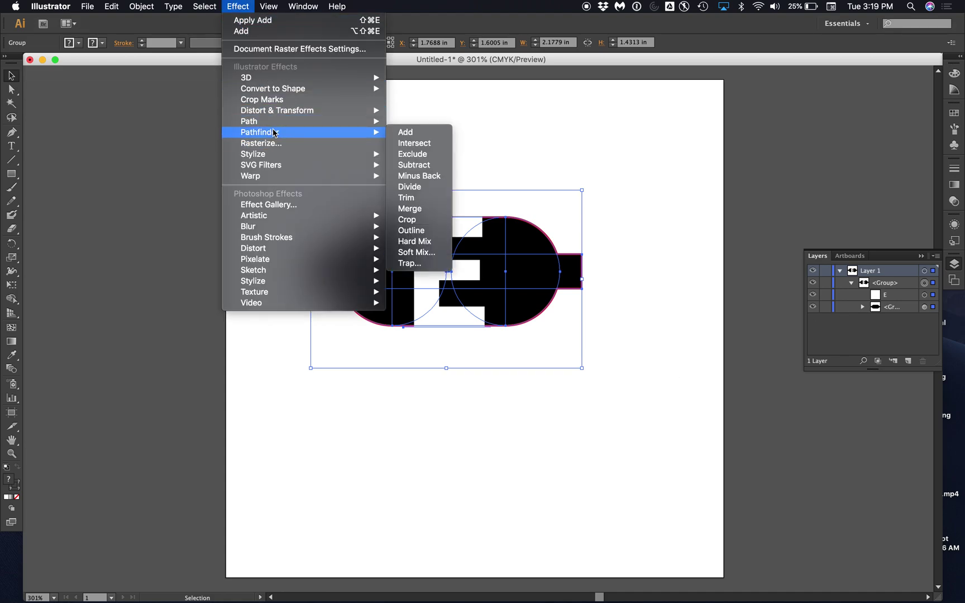
pyautogui.click(426, 165)
pyautogui.click(476, 125)
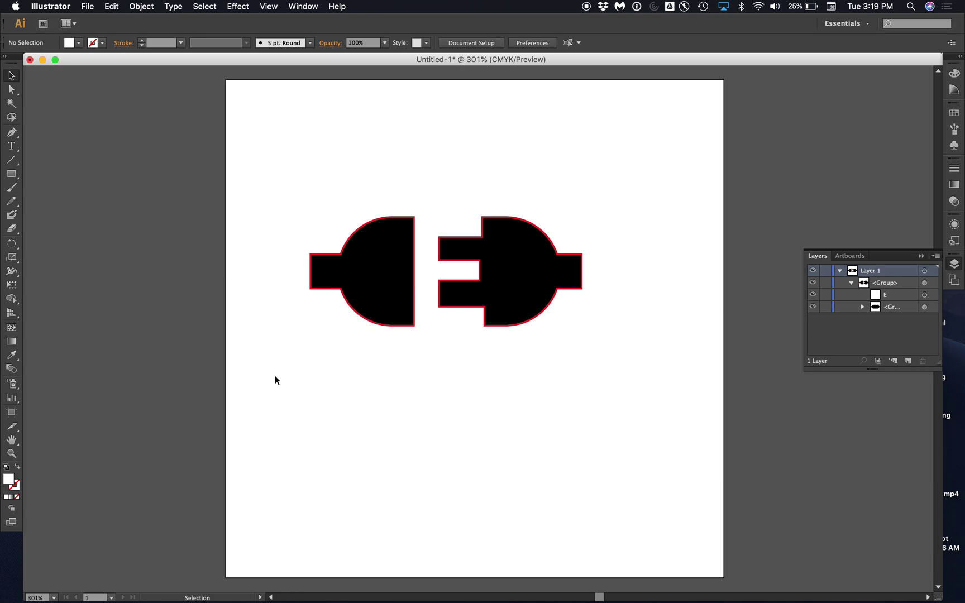
# - Set the plug group's stroke to None, removing the red outline
pyautogui.click(355, 268)
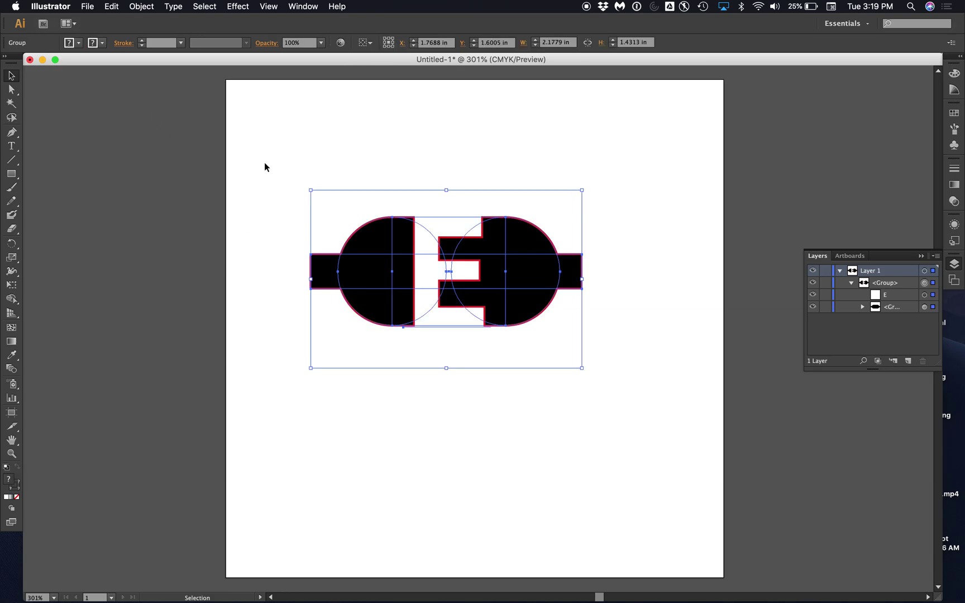
pyautogui.click(102, 45)
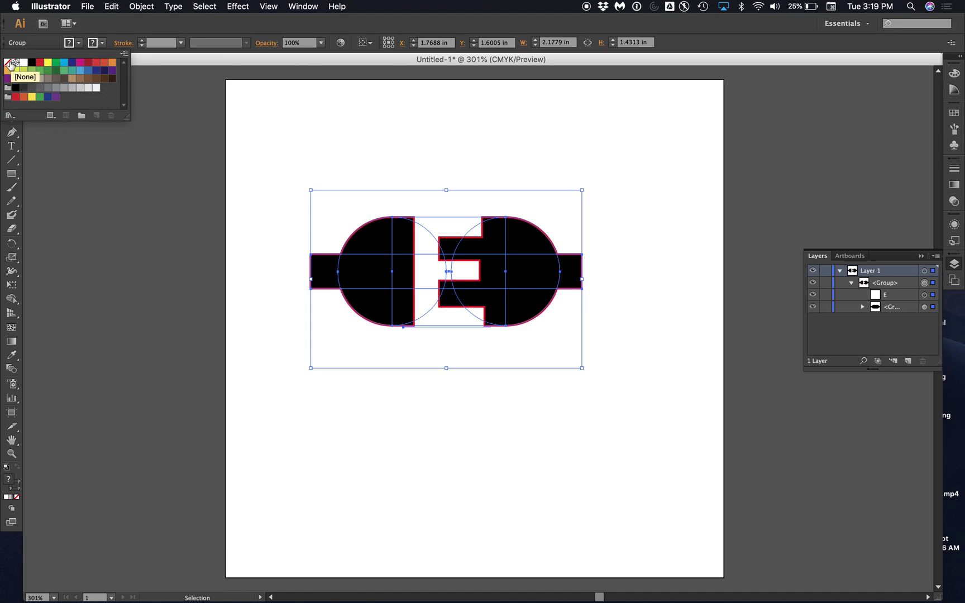
pyautogui.click(8, 62)
pyautogui.click(271, 118)
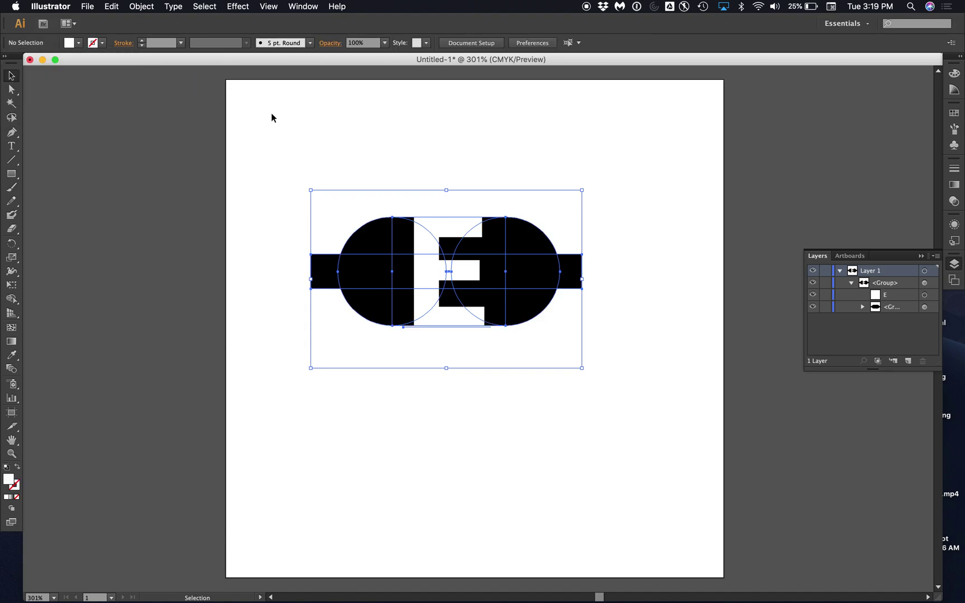
pyautogui.click(12, 174)
# - Draw a rectangle over the logo and fill it with CMYK Cyan
pyautogui.moveTo(256, 129); pyautogui.dragTo(664, 384)
pyautogui.click(79, 43)
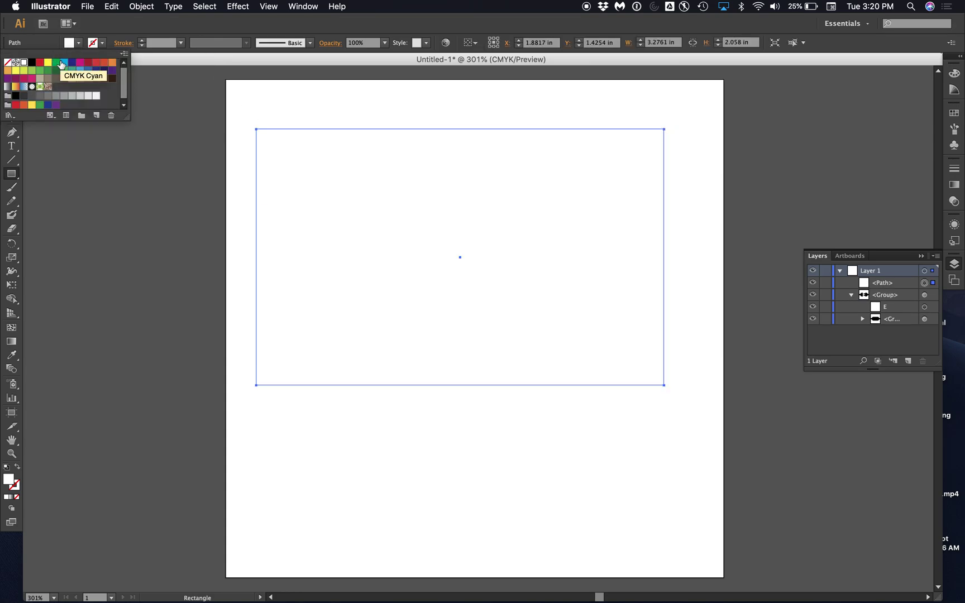
pyautogui.click(64, 62)
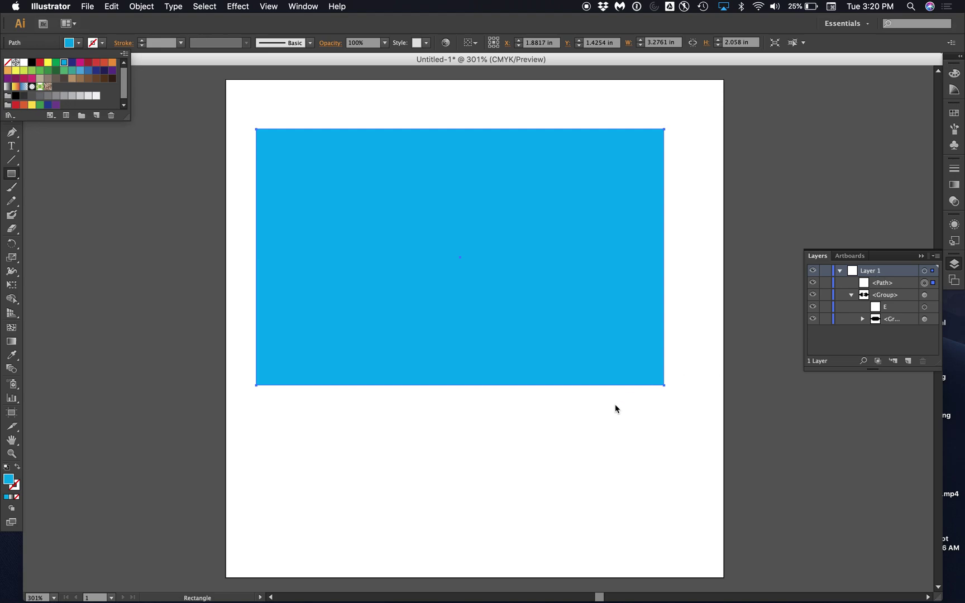
pyautogui.click(506, 259)
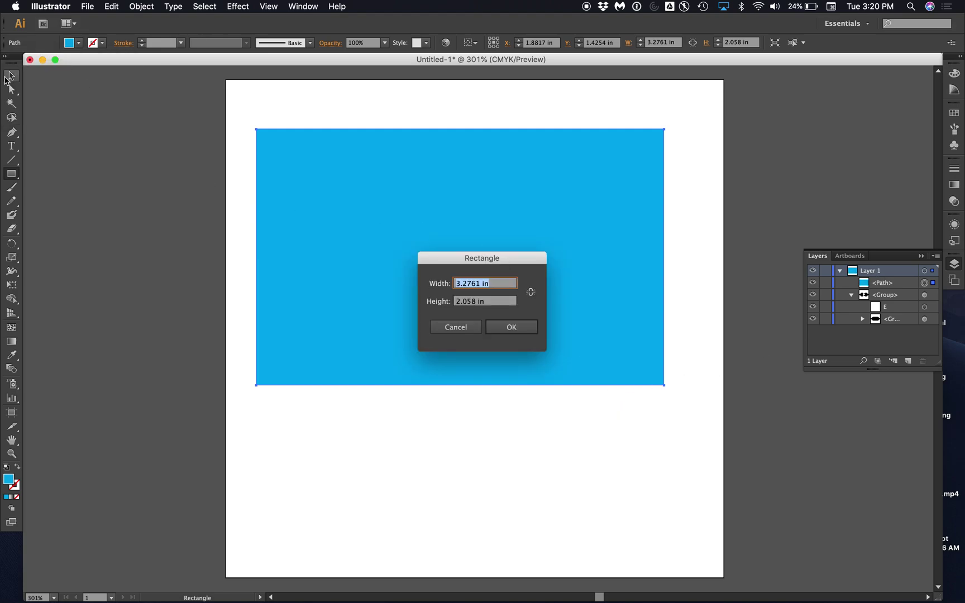
pyautogui.click(455, 326)
# - In the Layers panel, move the logo group above the rectangle so blue sits behind
pyautogui.click(11, 76)
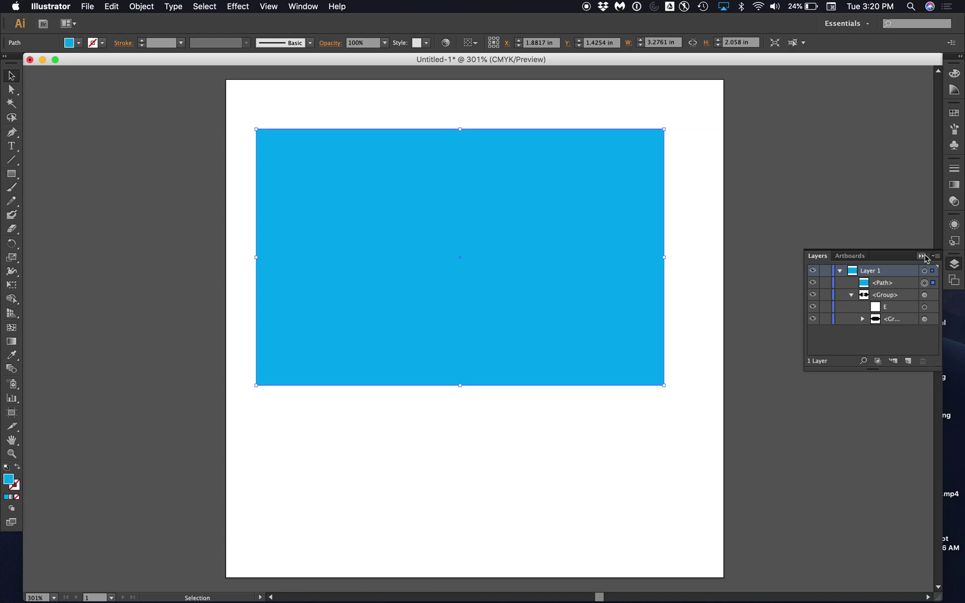
pyautogui.moveTo(888, 282); pyautogui.dragTo(893, 327)
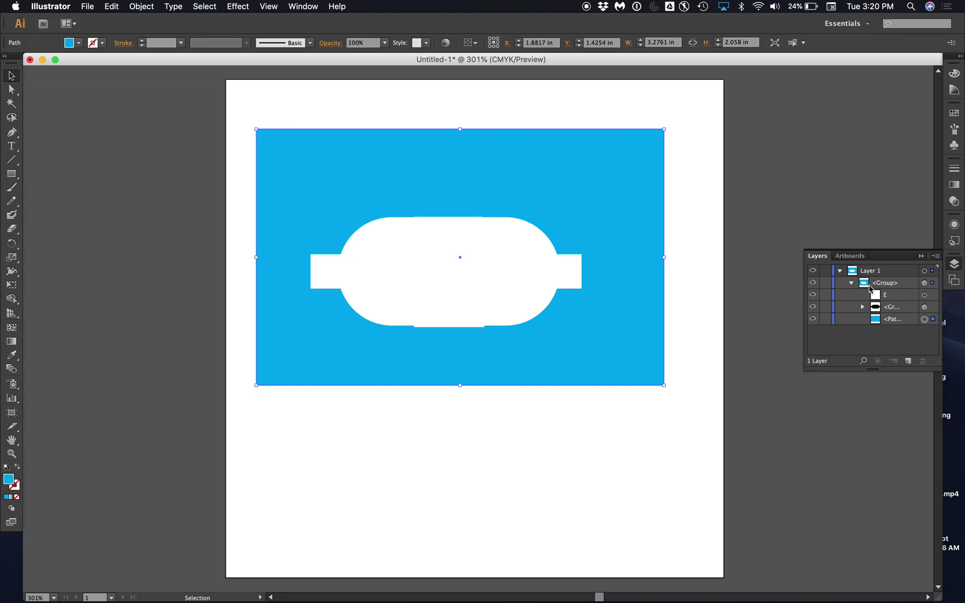
pyautogui.press('cmd+z')
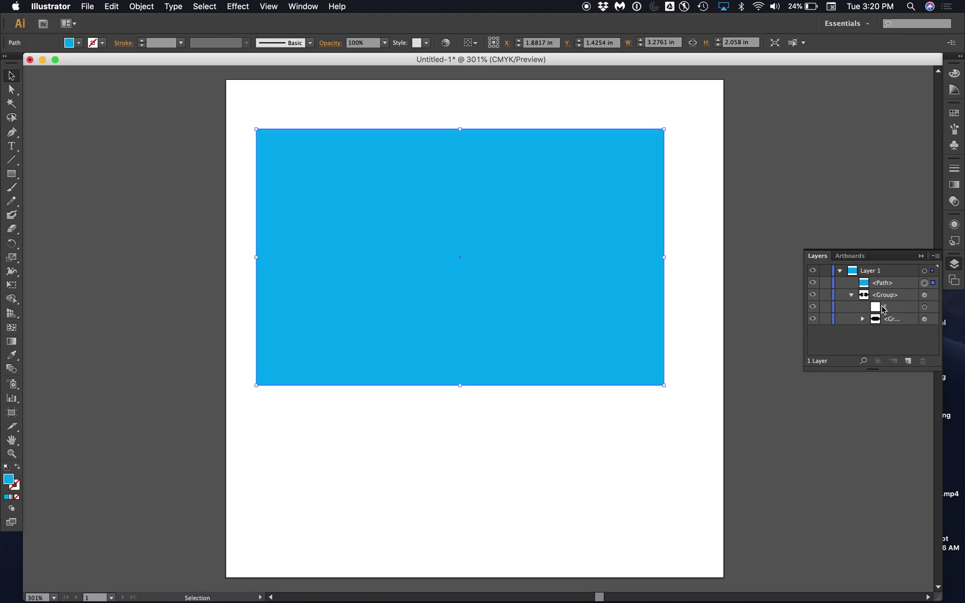
pyautogui.click(852, 295)
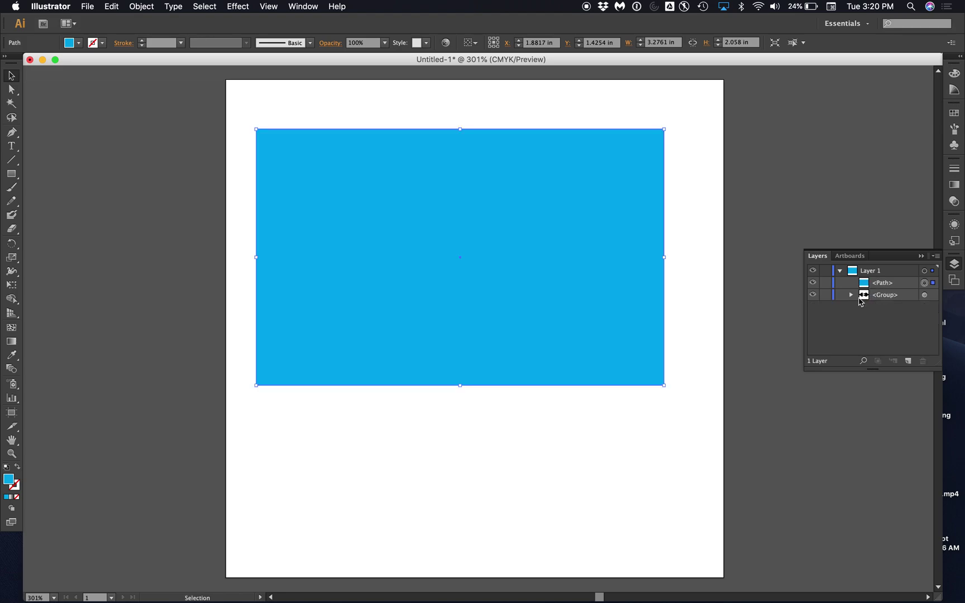
pyautogui.moveTo(885, 297); pyautogui.dragTo(883, 277)
# - Select the blue background rectangle behind the black plug logo
pyautogui.click(586, 425)
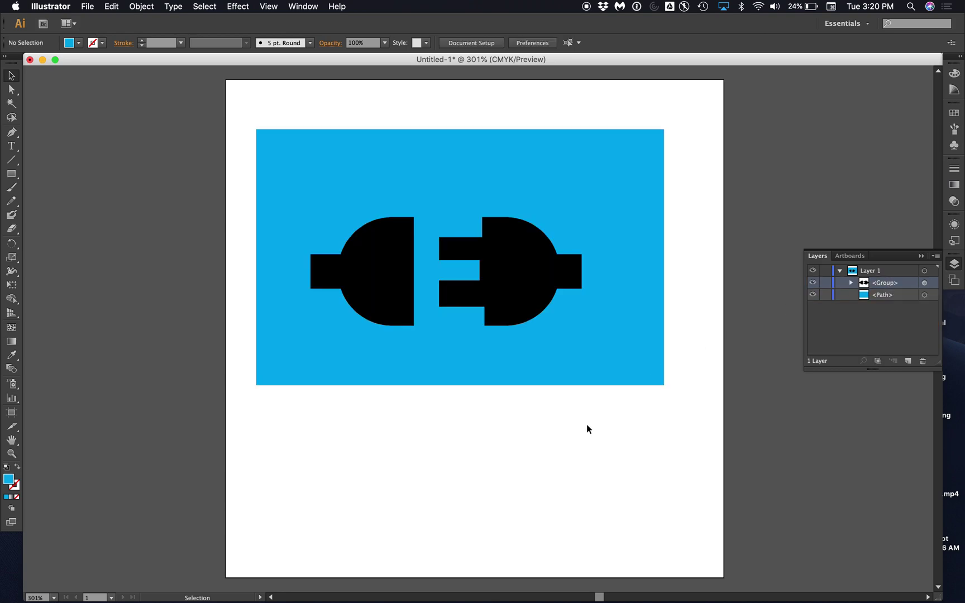
pyautogui.click(636, 368)
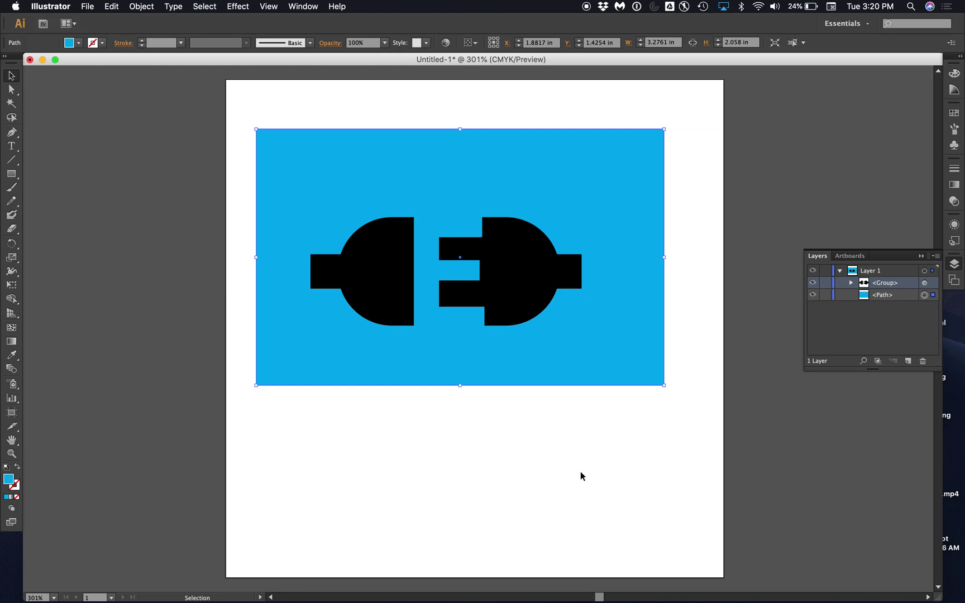
pyautogui.click(578, 67)
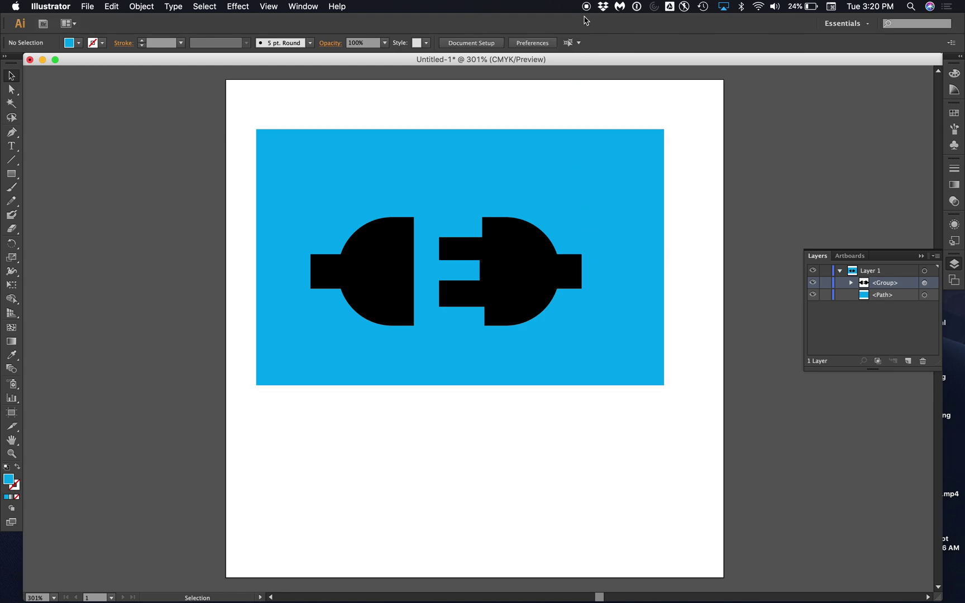
pyautogui.click(635, 233)
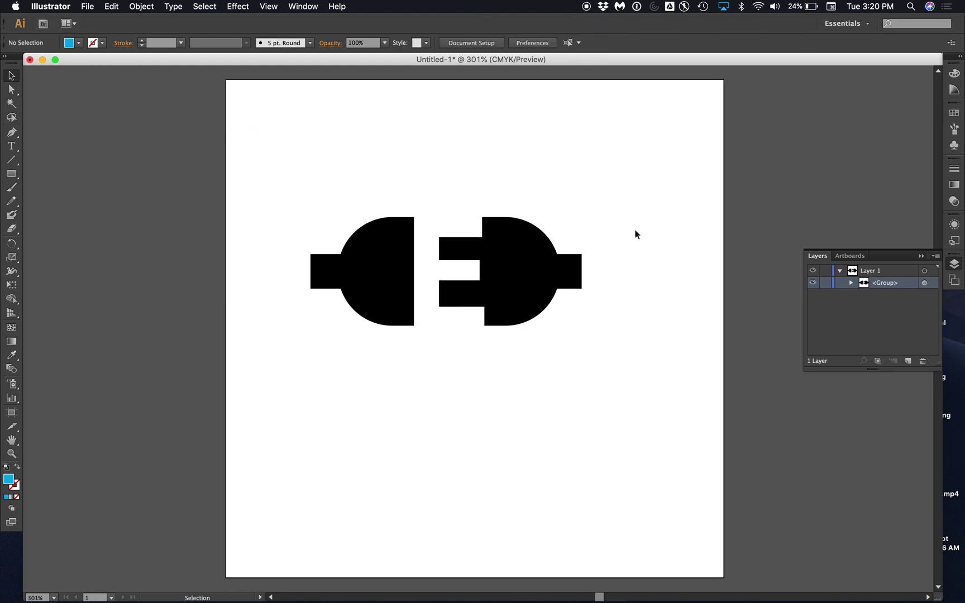